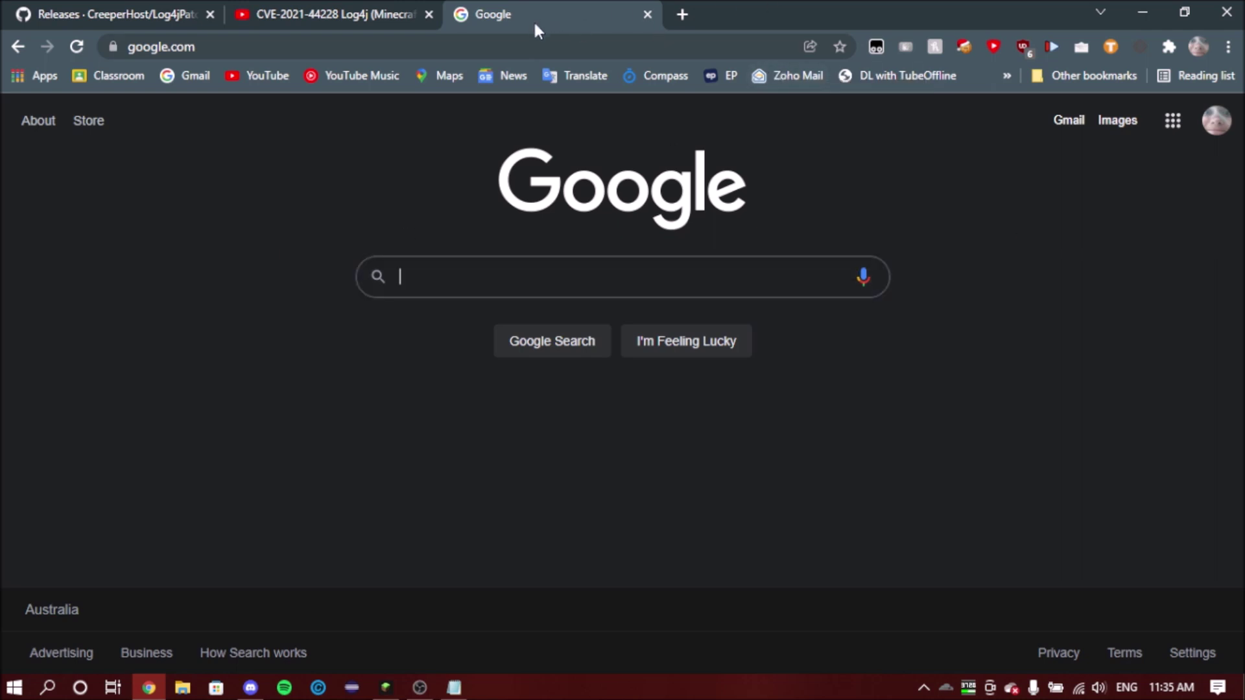
Play part of the CVE-2021-44228 Log4j (Minecraft) RCE Proof-Of-Concept video, pause it and return to the Google page.
{"action": "left_click", "coordinate": [371, 19]}
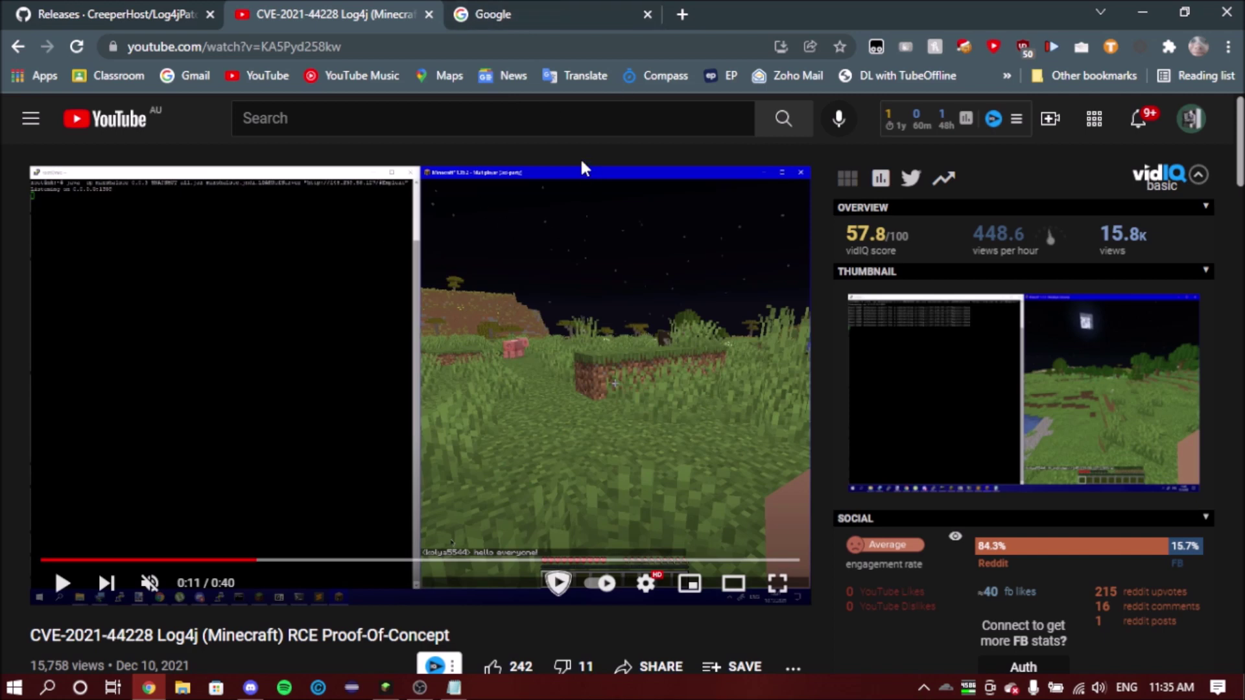
{"action": "key", "text": "space"}
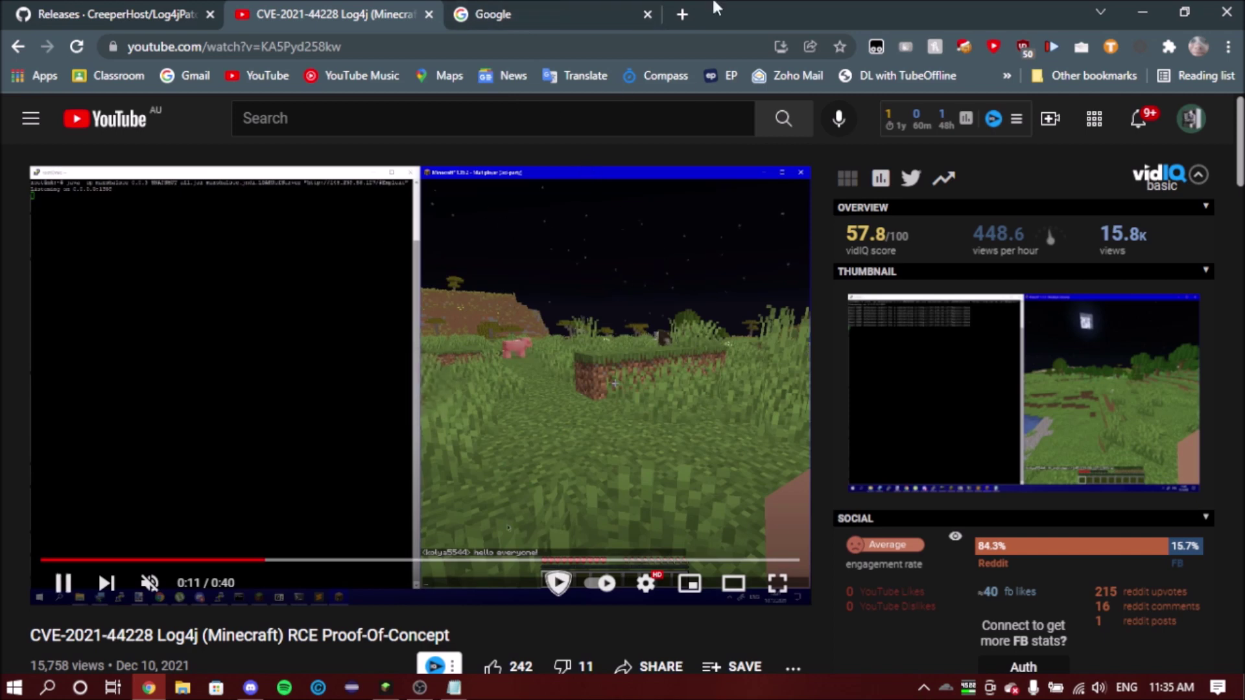
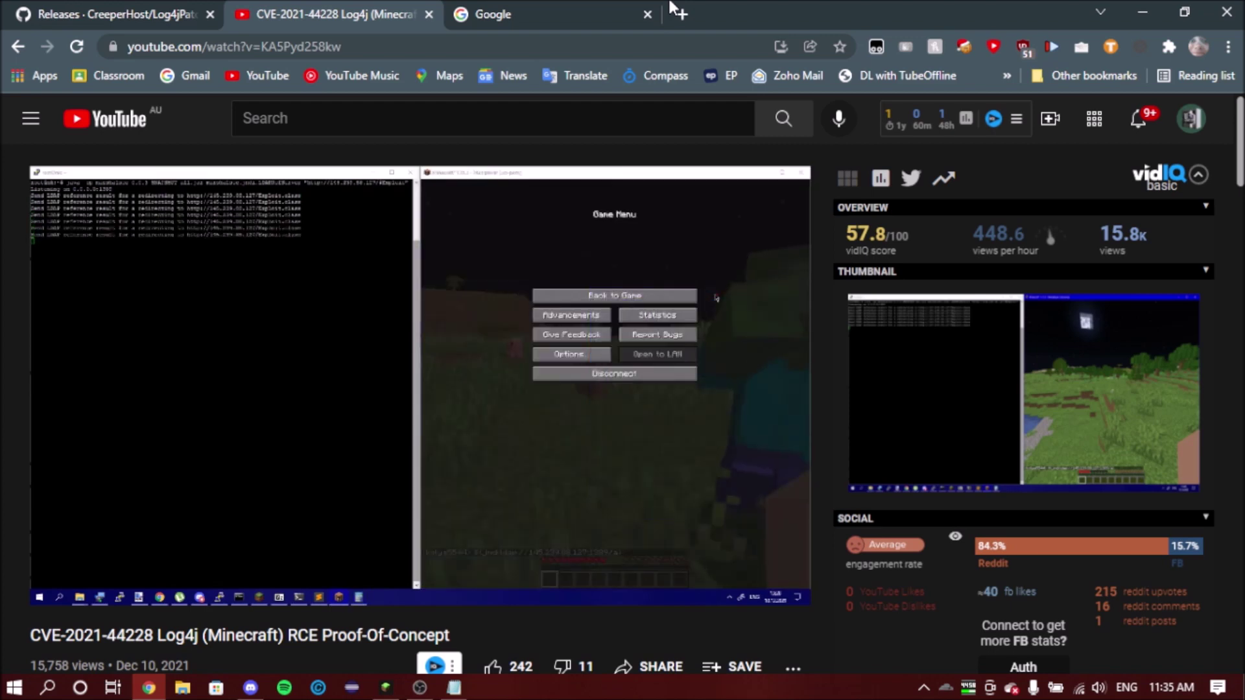
{"action": "key", "text": "space"}
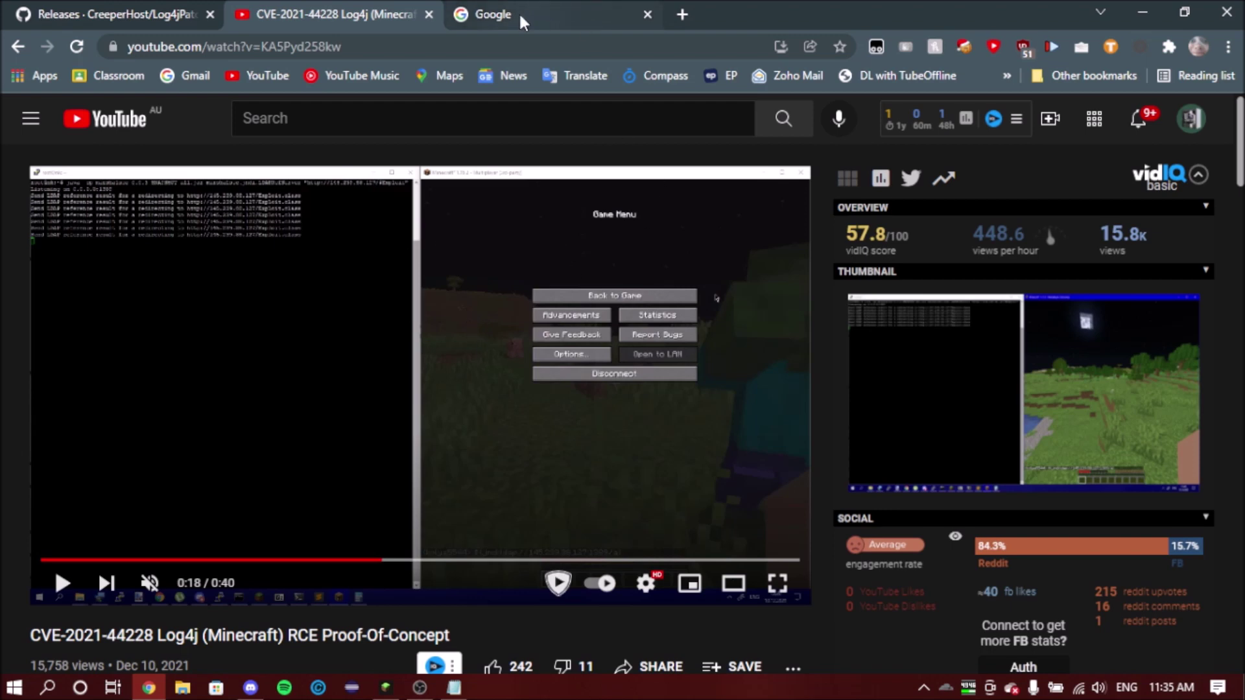
{"action": "left_click", "coordinate": [489, 15]}
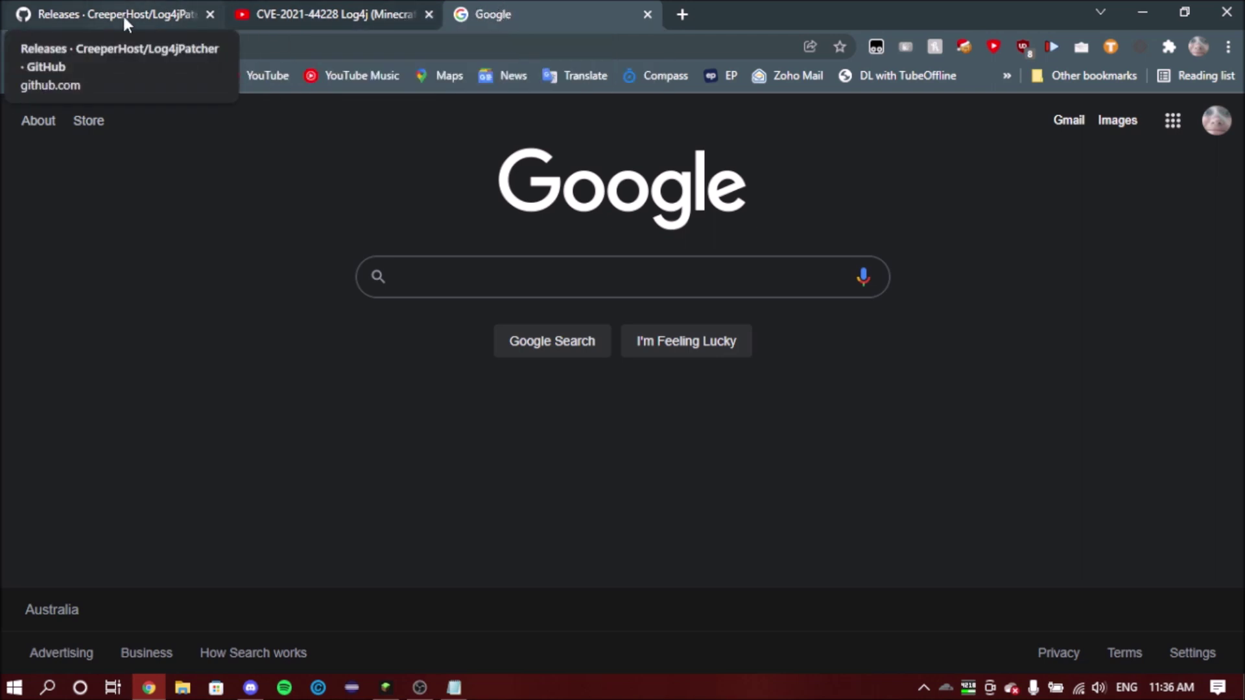
Review the CreeperHost Log4jPatcher releases on GitHub, including the notes and downloadable assets of version 1.0.1.
{"action": "left_click", "coordinate": [101, 11]}
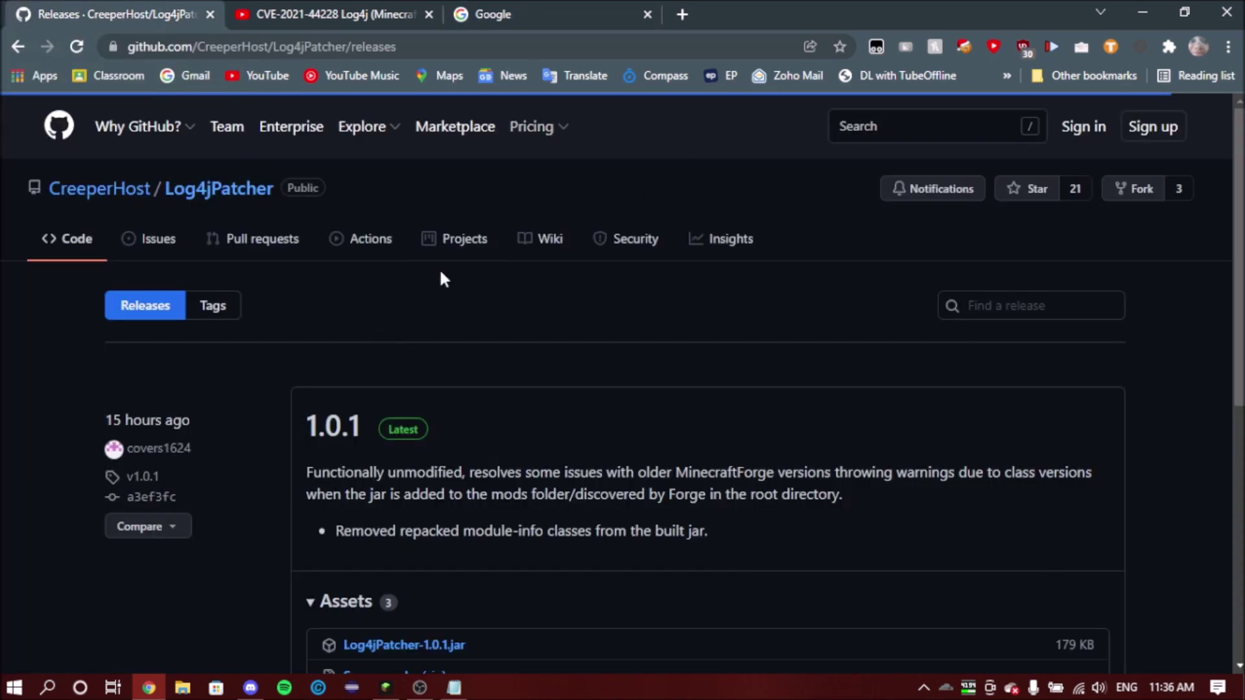
{"action": "scroll", "coordinate": [453, 376], "scroll_direction": "down", "scroll_amount": 4}
{"action": "scroll", "coordinate": [445, 370], "scroll_direction": "up", "scroll_amount": 3}
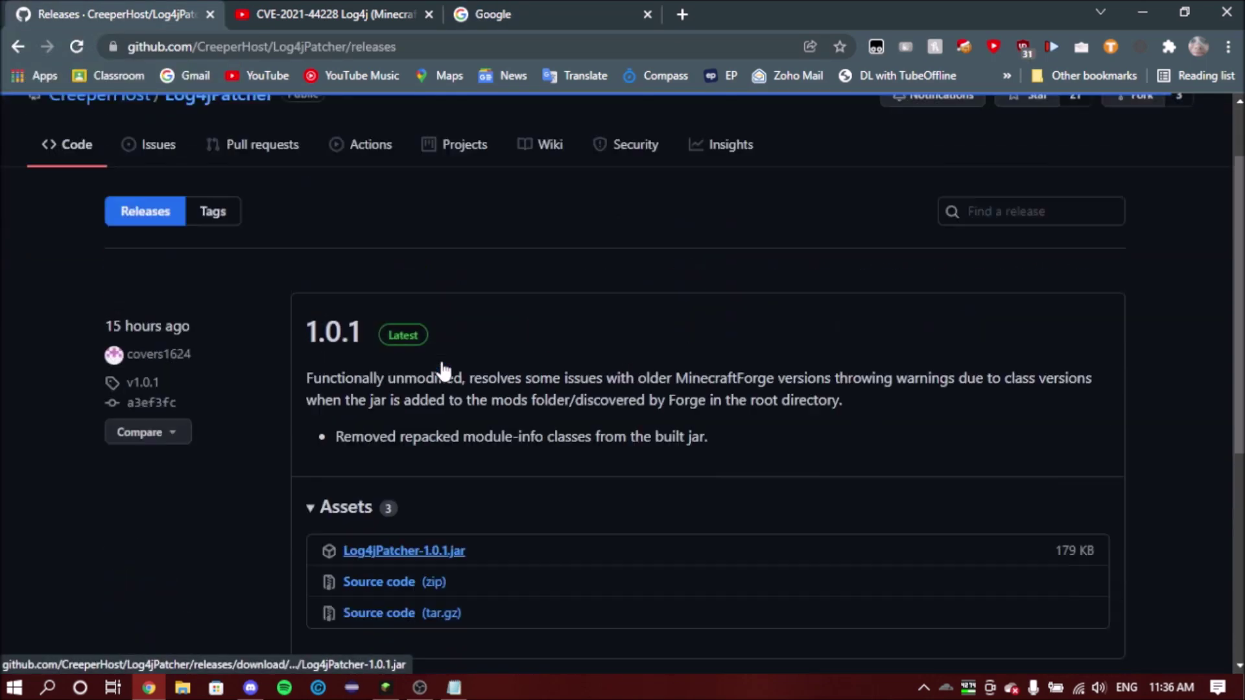
{"action": "scroll", "coordinate": [541, 454], "scroll_direction": "down", "scroll_amount": 2}
{"action": "scroll", "coordinate": [421, 363], "scroll_direction": "up", "scroll_amount": 3}
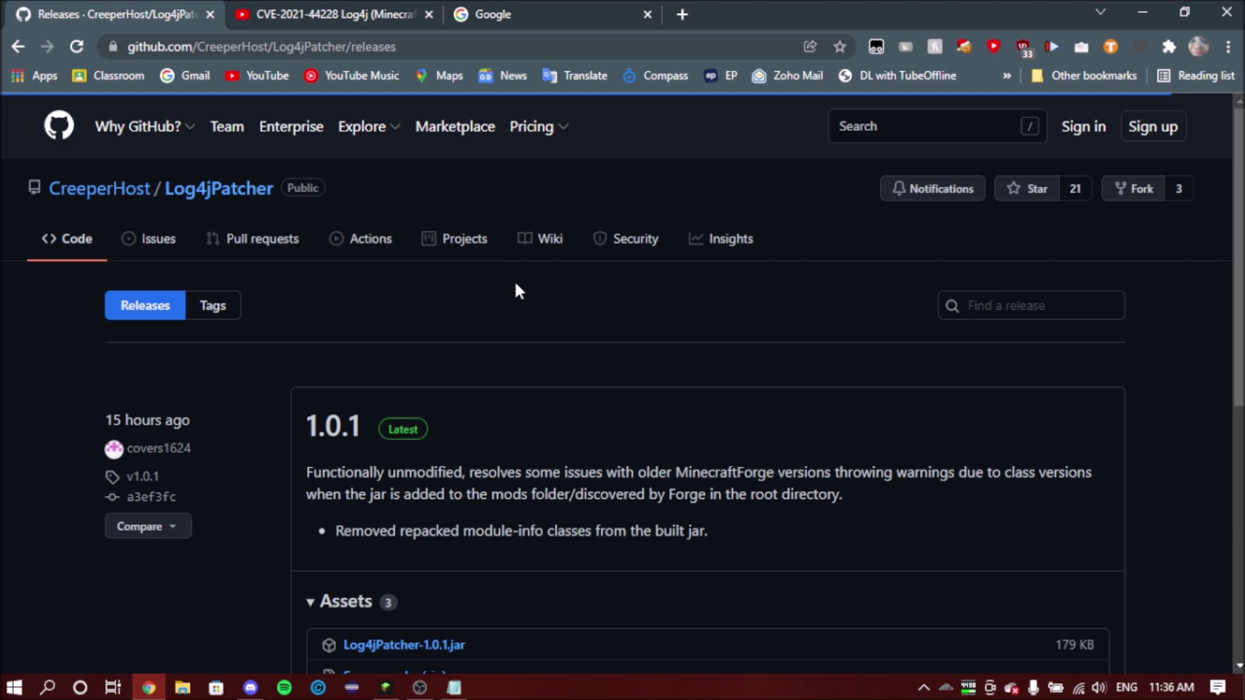
{"action": "scroll", "coordinate": [506, 282], "scroll_direction": "down", "scroll_amount": 4}
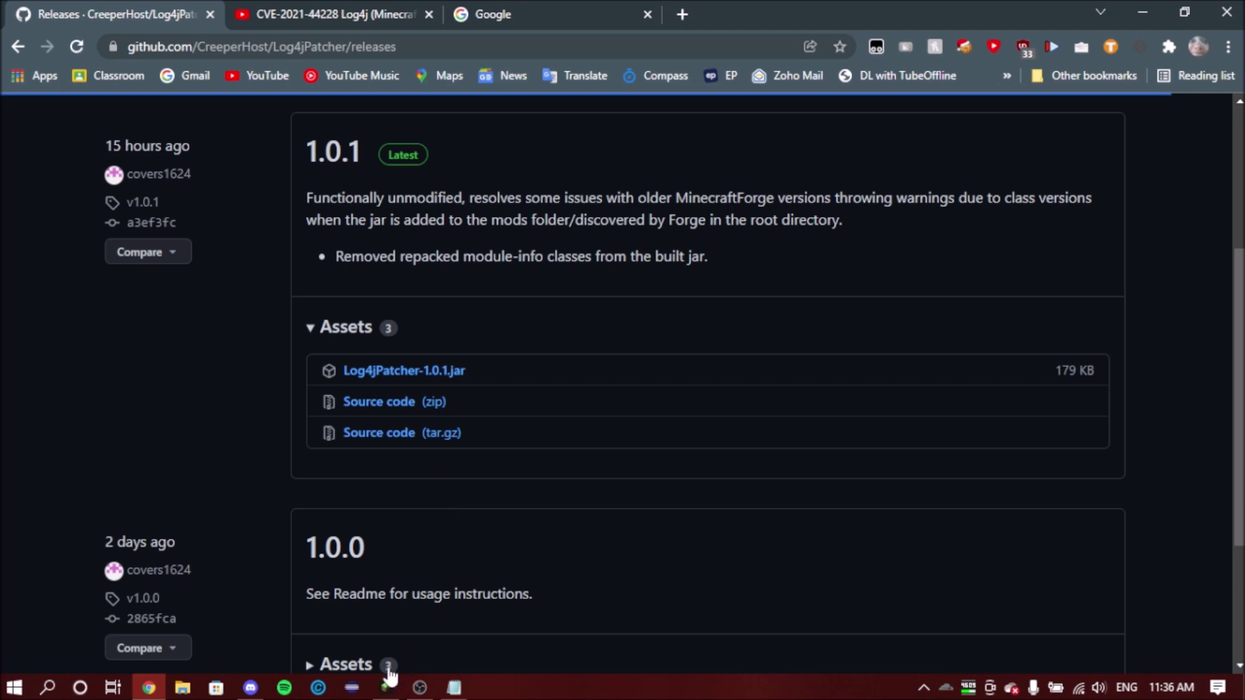
{"action": "scroll", "coordinate": [437, 436], "scroll_direction": "up", "scroll_amount": 4}
{"action": "scroll", "coordinate": [441, 444], "scroll_direction": "down", "scroll_amount": 4}
Switch to the Minecraft Launcher, open the game folder of the Minecraft 1.18 installation and minimize the launcher.
{"action": "left_click", "coordinate": [386, 687]}
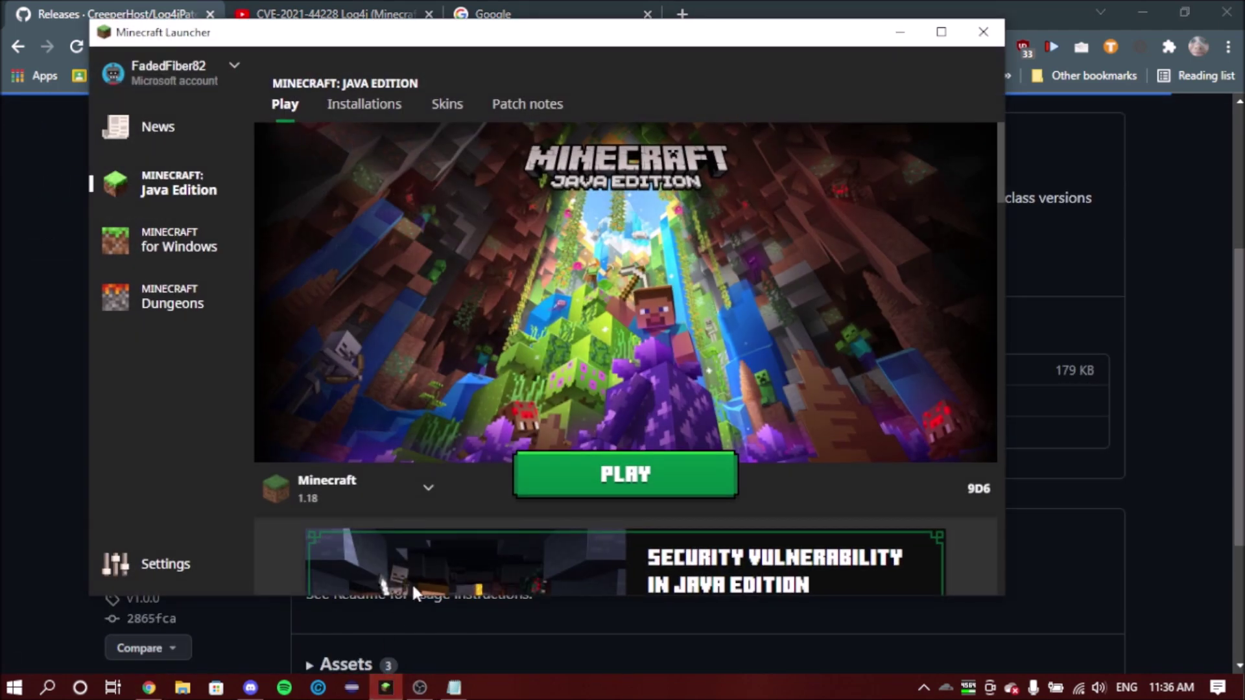
{"action": "left_click", "coordinate": [357, 113]}
{"action": "scroll", "coordinate": [636, 327], "scroll_direction": "down", "scroll_amount": 1}
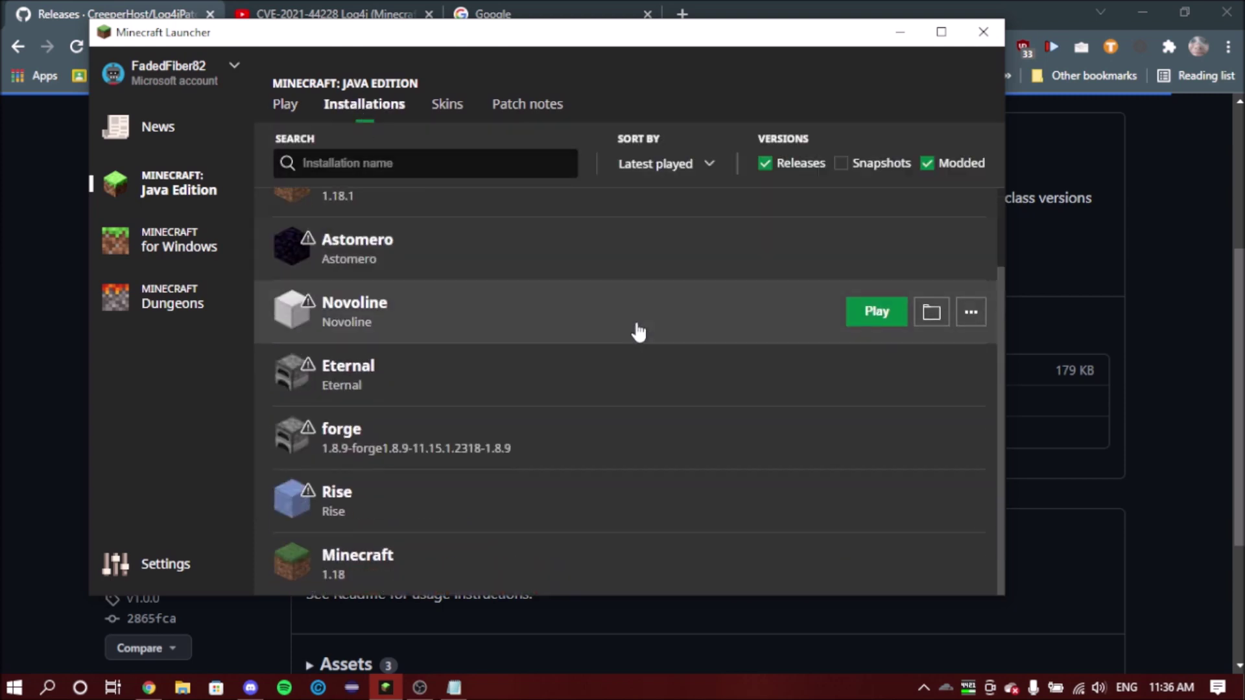
{"action": "mouse_move", "coordinate": [929, 574]}
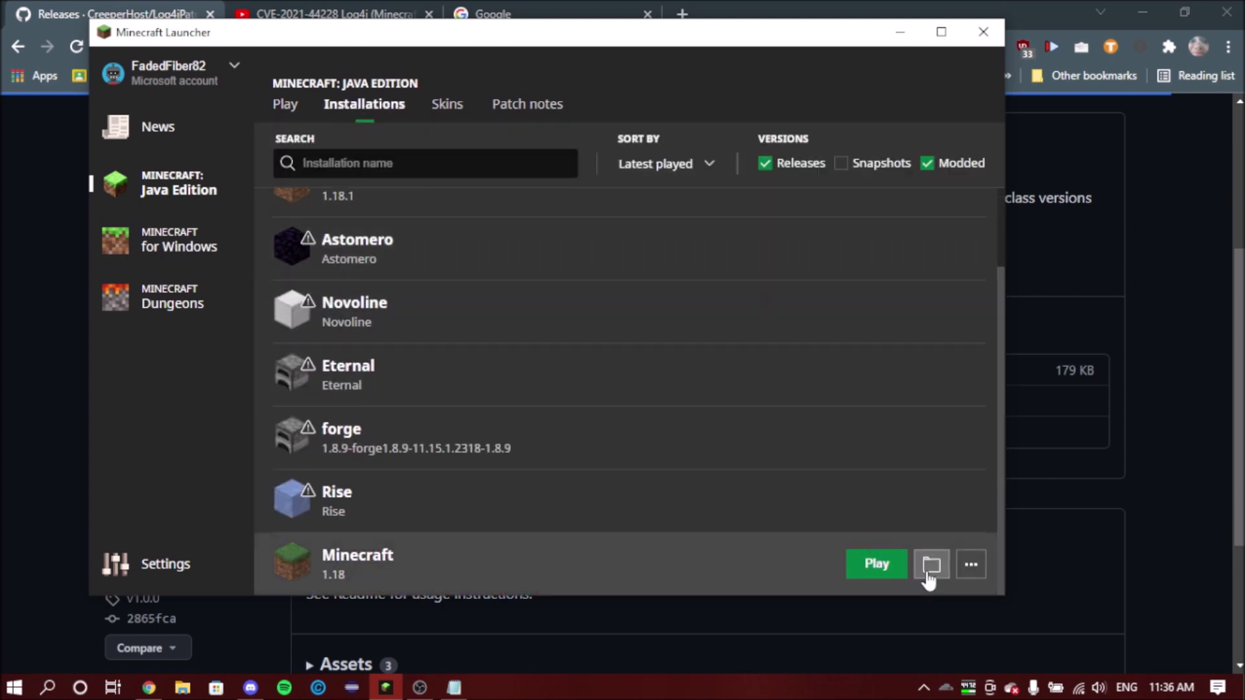
{"action": "left_click", "coordinate": [932, 578]}
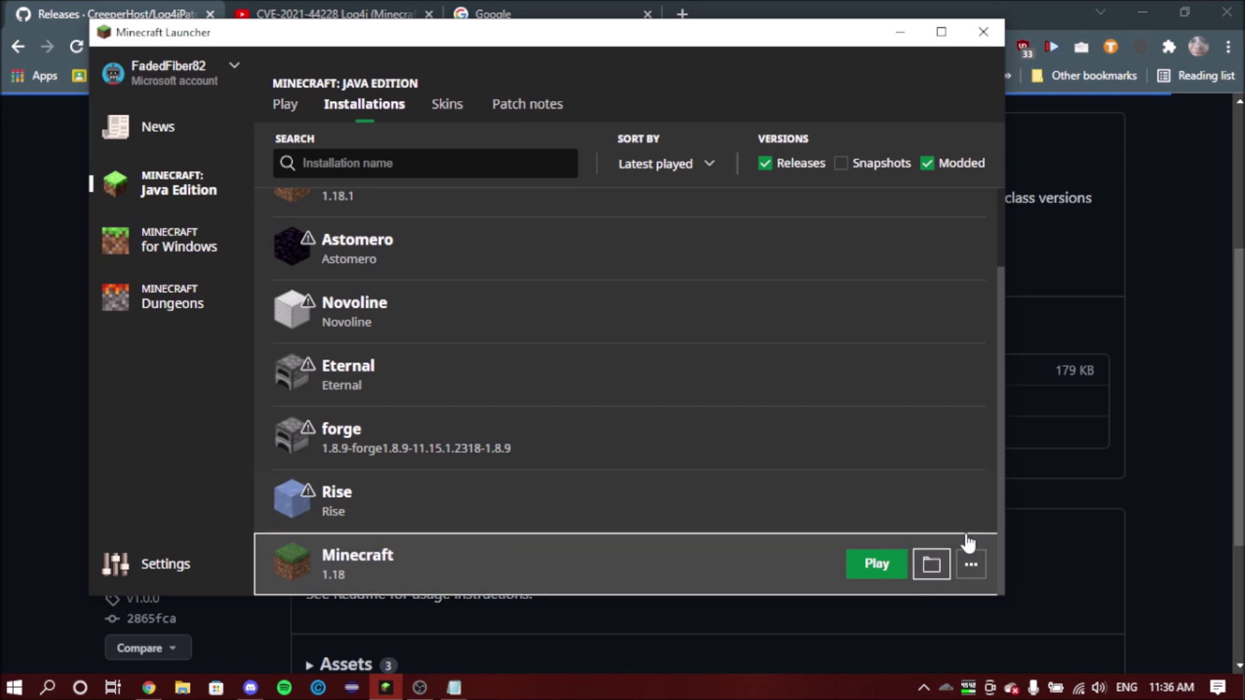
{"action": "left_click", "coordinate": [932, 571]}
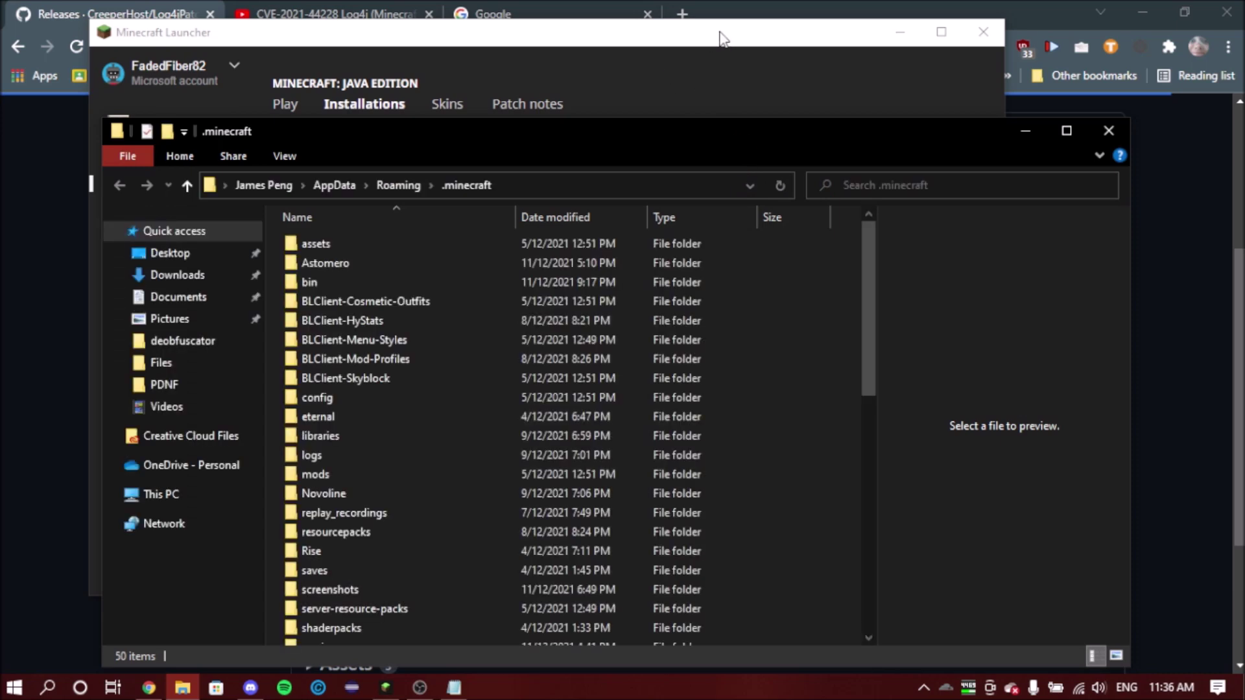
{"action": "left_click", "coordinate": [720, 32]}
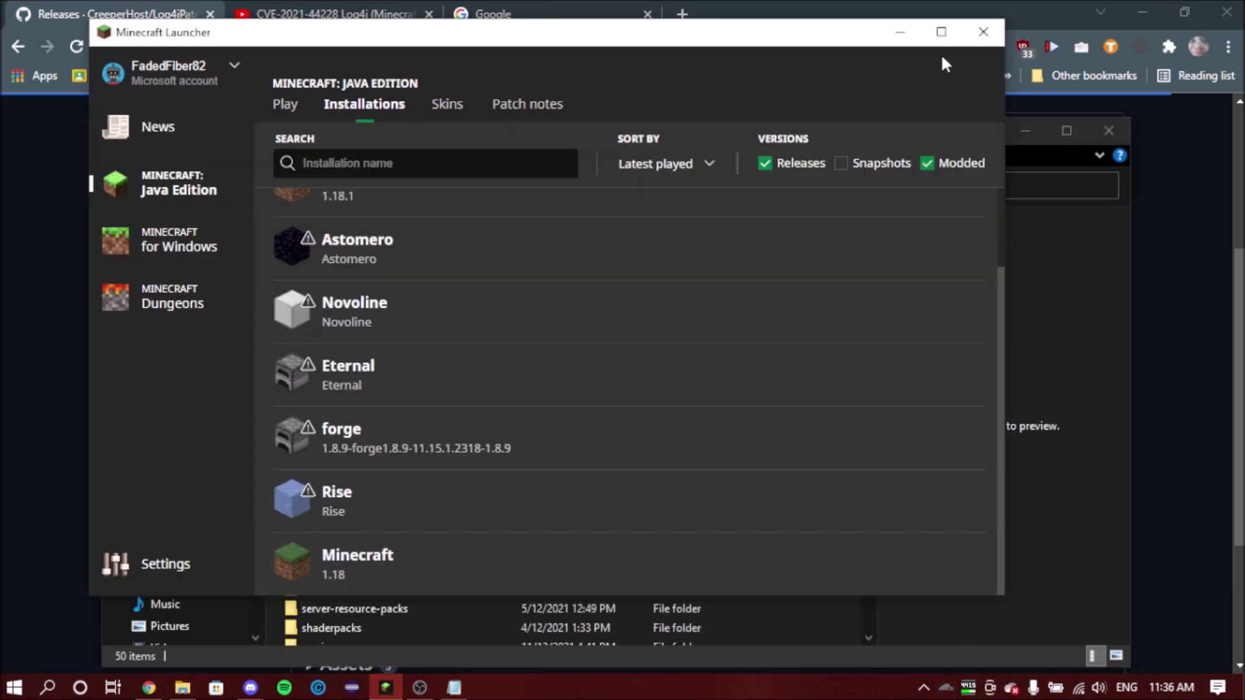
{"action": "left_click", "coordinate": [900, 32]}
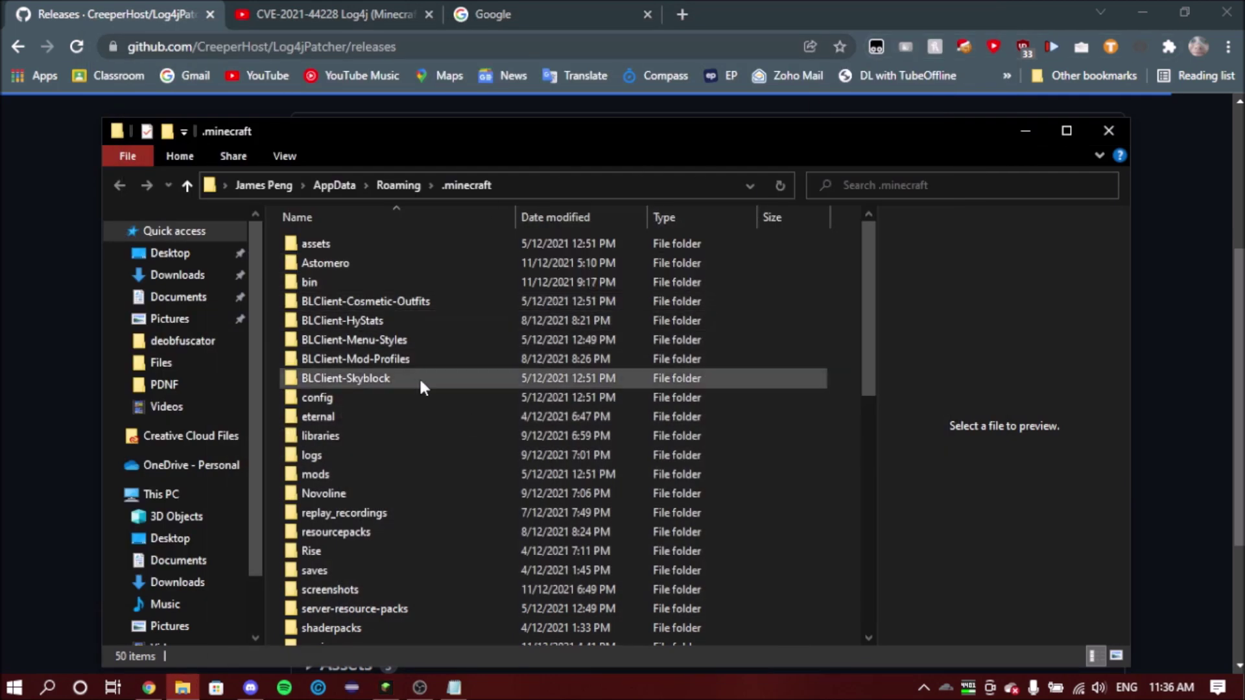
Look through the .minecraft folder for the Log4jPatcher-1.0.1 jar file and close the folder.
{"action": "scroll", "coordinate": [427, 366], "scroll_direction": "down", "scroll_amount": 3}
{"action": "scroll", "coordinate": [430, 361], "scroll_direction": "up", "scroll_amount": 3}
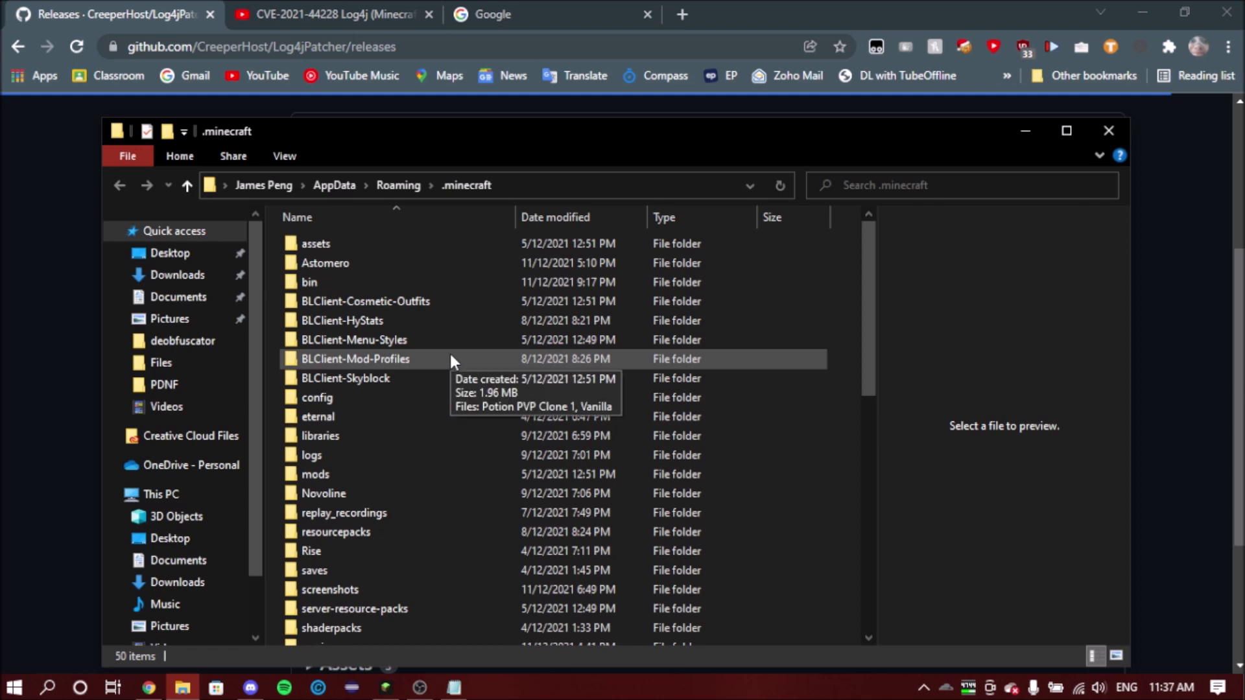
{"action": "scroll", "coordinate": [449, 354], "scroll_direction": "down", "scroll_amount": 6}
{"action": "scroll", "coordinate": [448, 351], "scroll_direction": "down", "scroll_amount": 4}
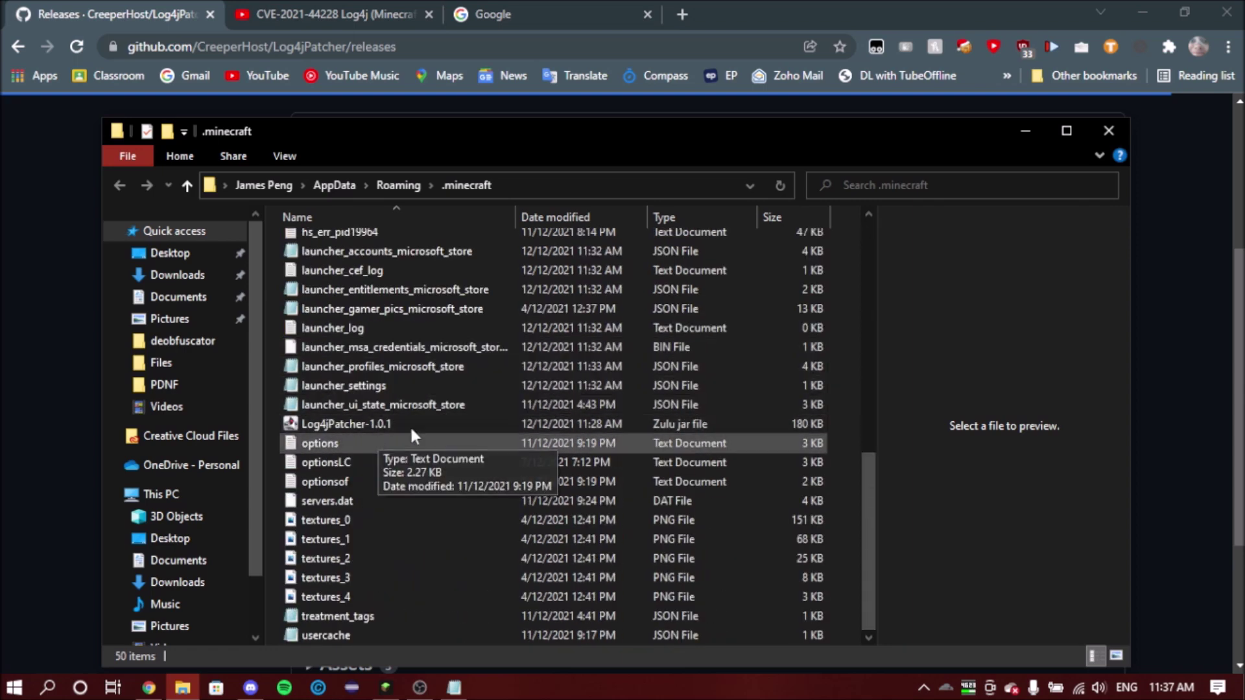
{"action": "left_click", "coordinate": [1125, 135]}
Return to the Minecraft Launcher and open the Minecraft 1.18 installation for editing with its JVM arguments shown.
{"action": "left_click", "coordinate": [386, 686]}
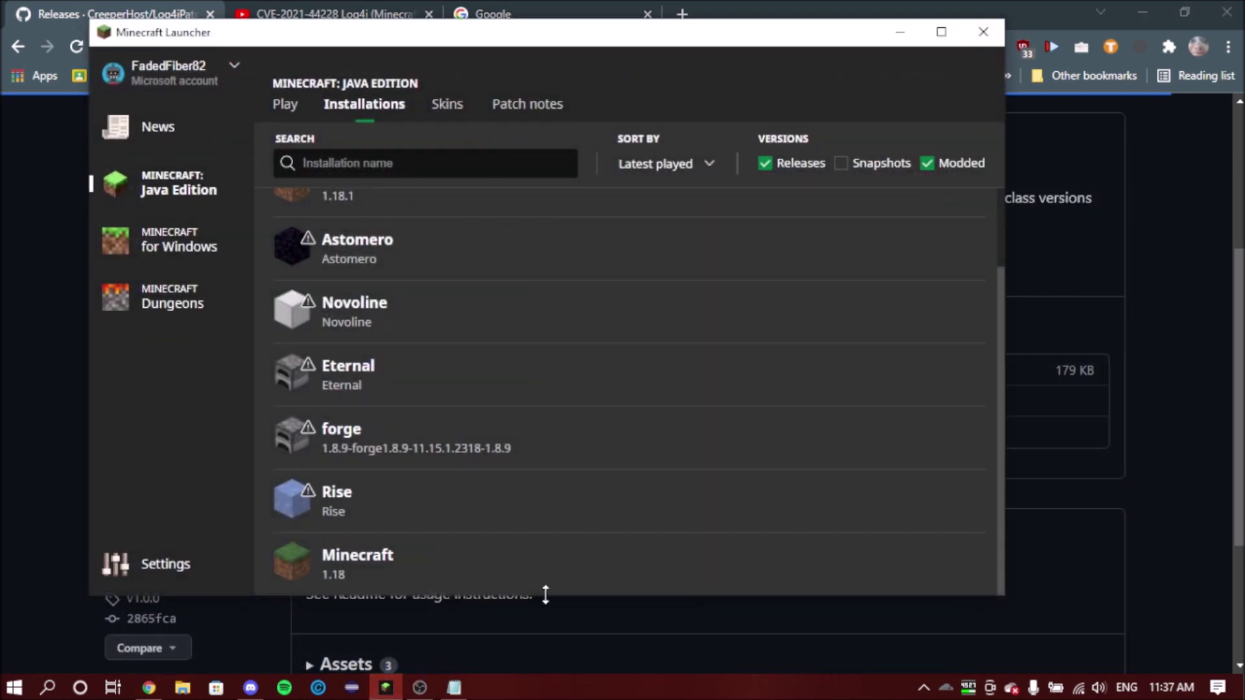
{"action": "mouse_move", "coordinate": [936, 564]}
{"action": "left_click", "coordinate": [970, 565]}
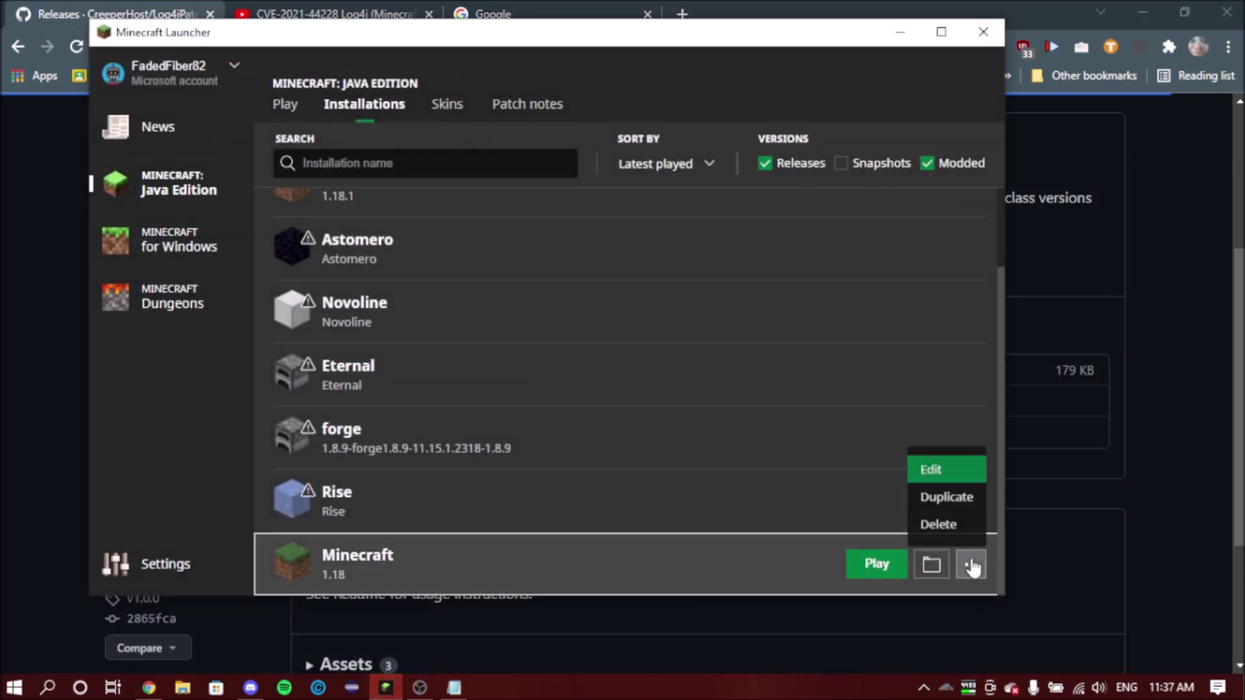
{"action": "left_click", "coordinate": [940, 469]}
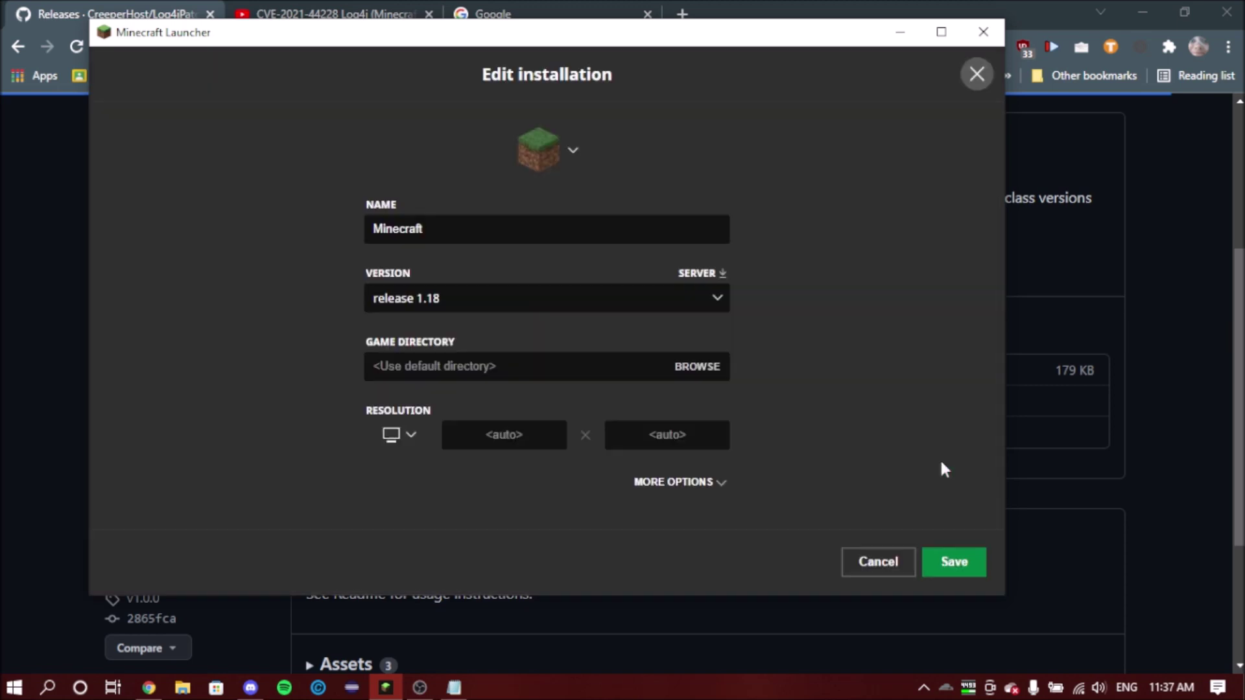
{"action": "left_click", "coordinate": [721, 483]}
{"action": "scroll", "coordinate": [547, 450], "scroll_direction": "down", "scroll_amount": 2}
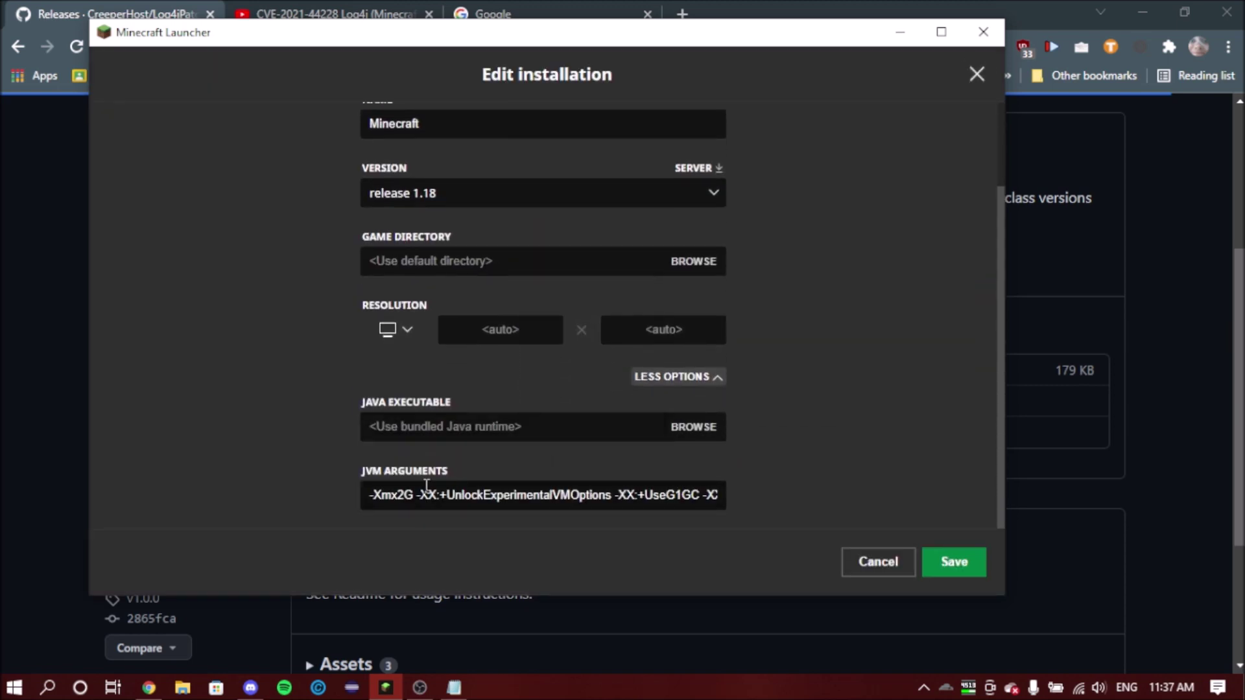
Copy the line "-javaagent:Log4jPatcher.jar" from the open Notepad note and minimize Notepad.
{"action": "left_click", "coordinate": [454, 689]}
{"action": "key", "text": "ctrl+a"}
{"action": "key", "text": "ctrl+c"}
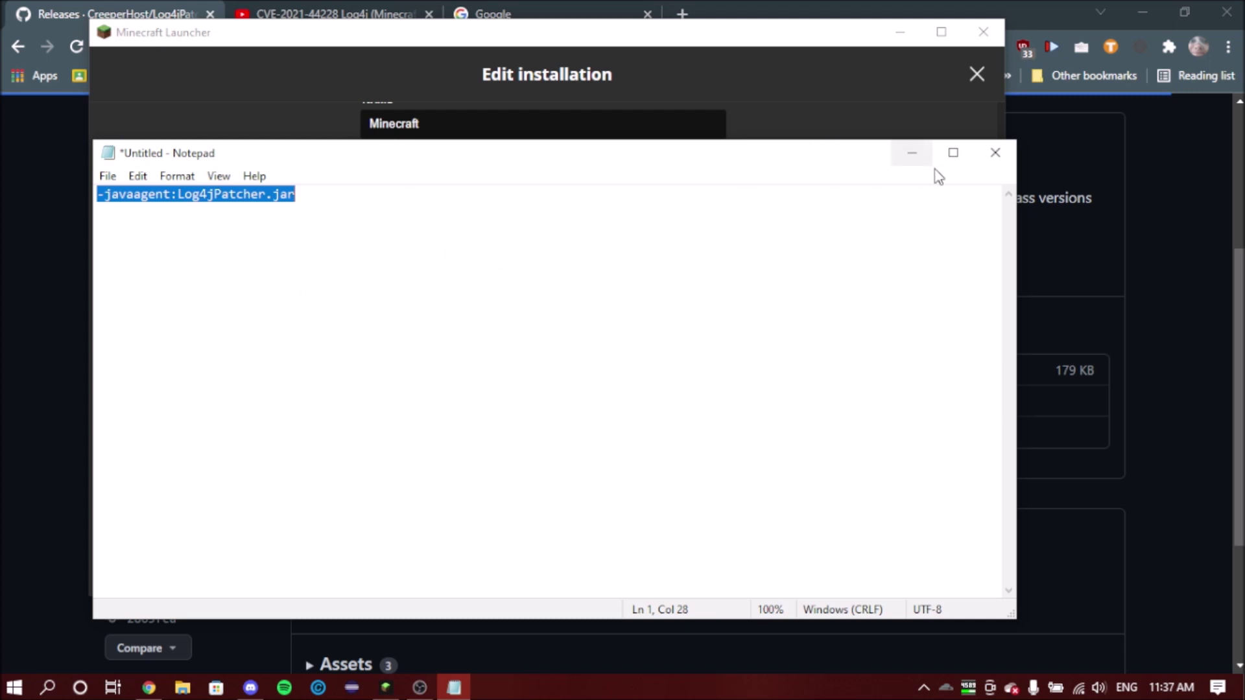
{"action": "left_click", "coordinate": [912, 156]}
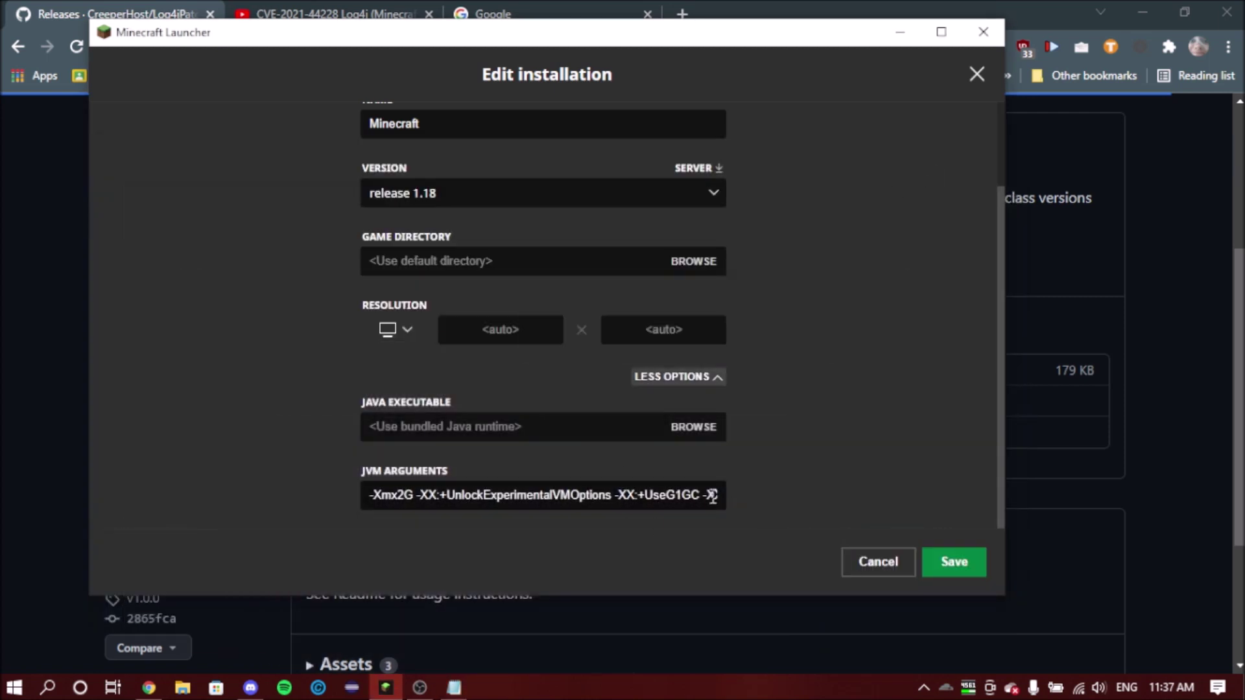
Append "-javaagent:Log4jPatcher.jar" to the end of the installation's JVM arguments and save the installation.
{"action": "left_click_drag", "start_coordinate": [717, 494], "coordinate": [764, 506]}
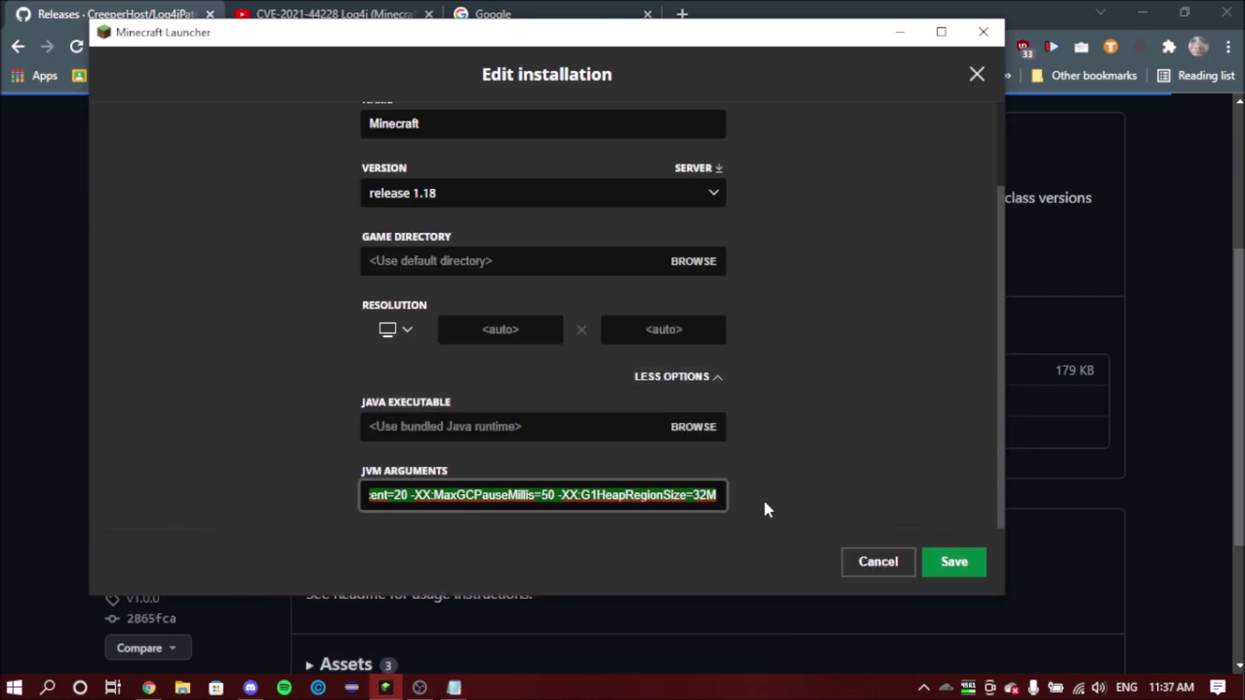
{"action": "left_click", "coordinate": [721, 495]}
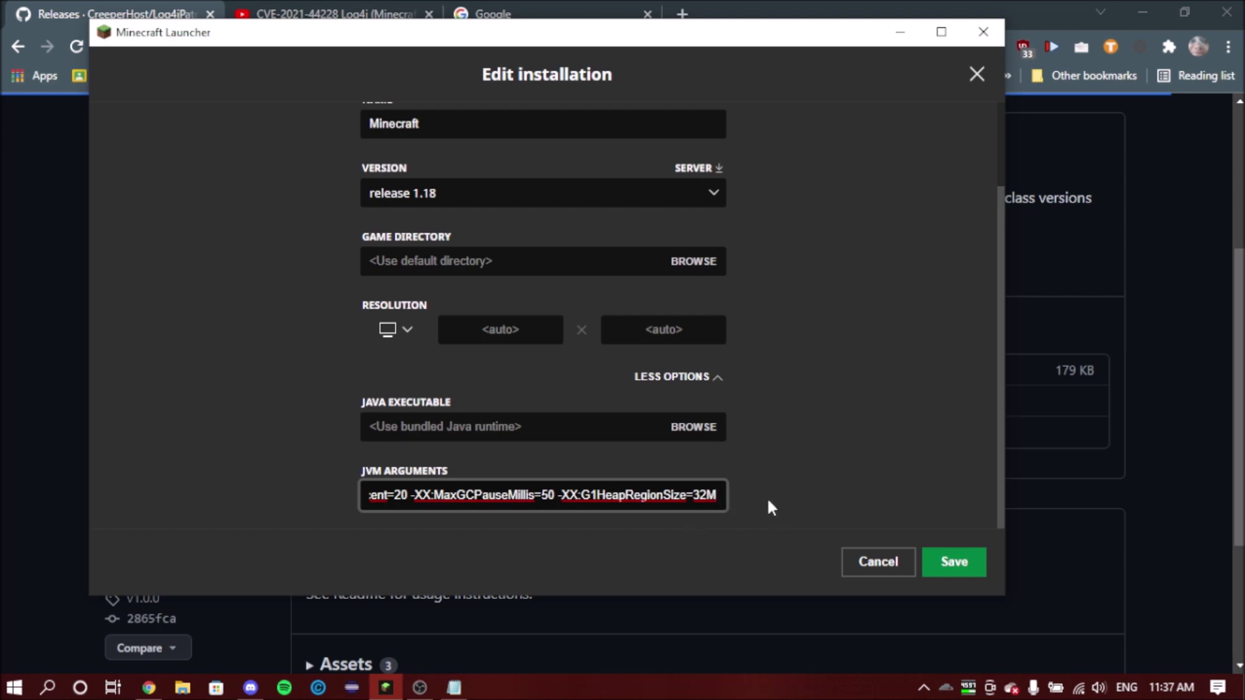
{"action": "key", "text": "ctrl+v"}
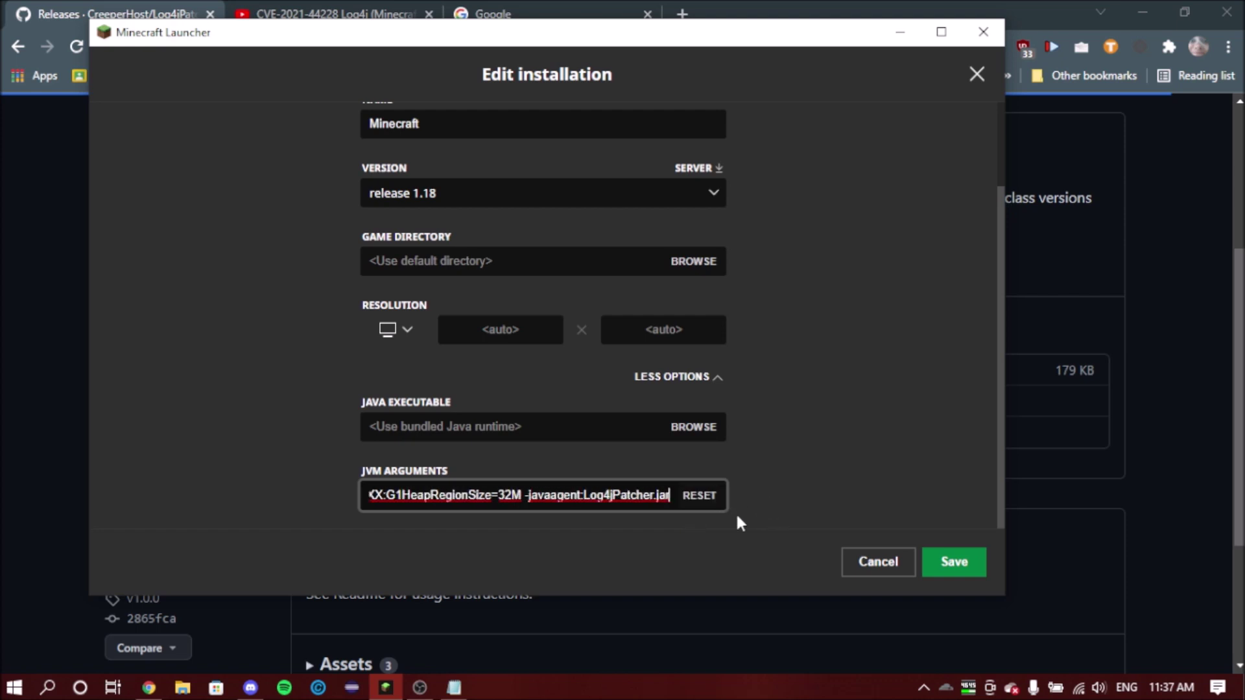
{"action": "left_click", "coordinate": [954, 561]}
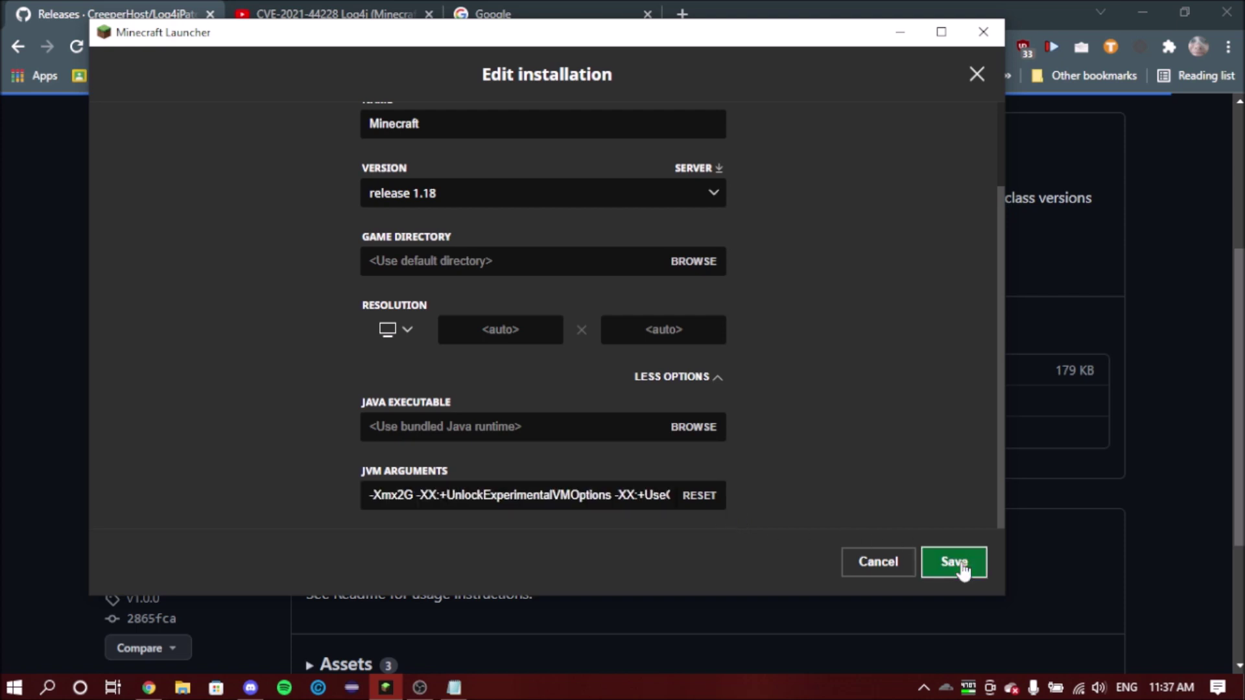
Check the end of the JVM arguments of the Latest release 1.18.1 installation and leave without saving.
{"action": "scroll", "coordinate": [766, 463], "scroll_direction": "up", "scroll_amount": 2}
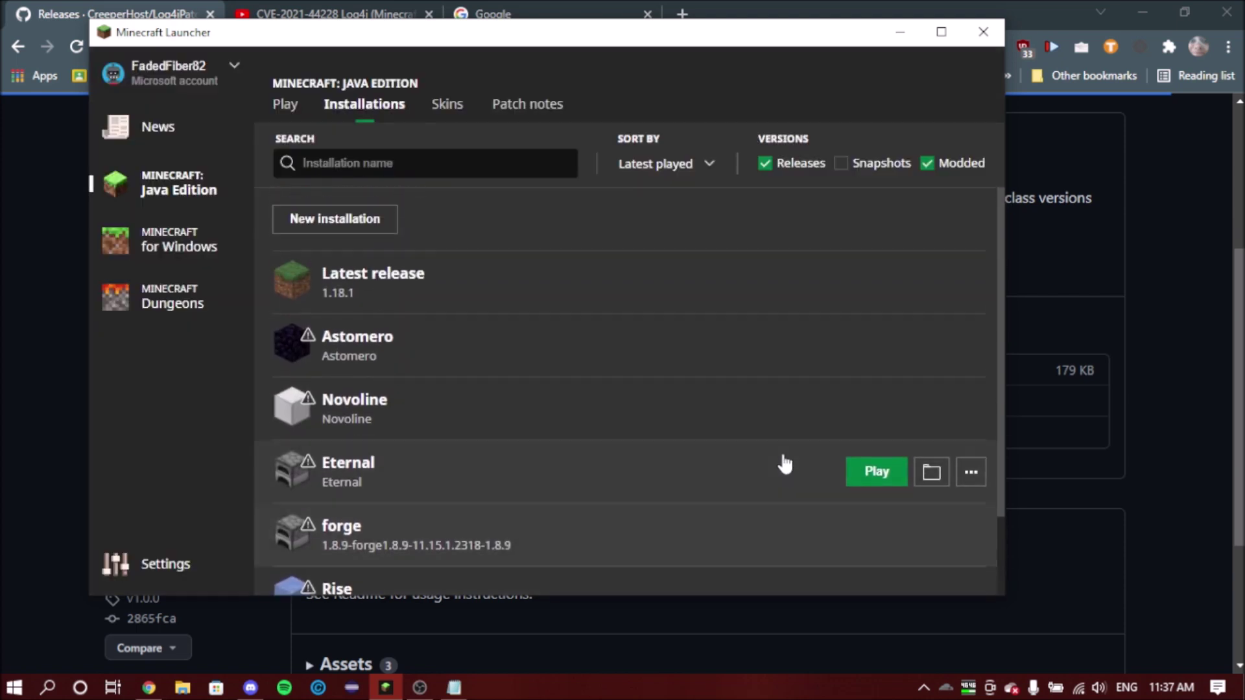
{"action": "left_click", "coordinate": [971, 282]}
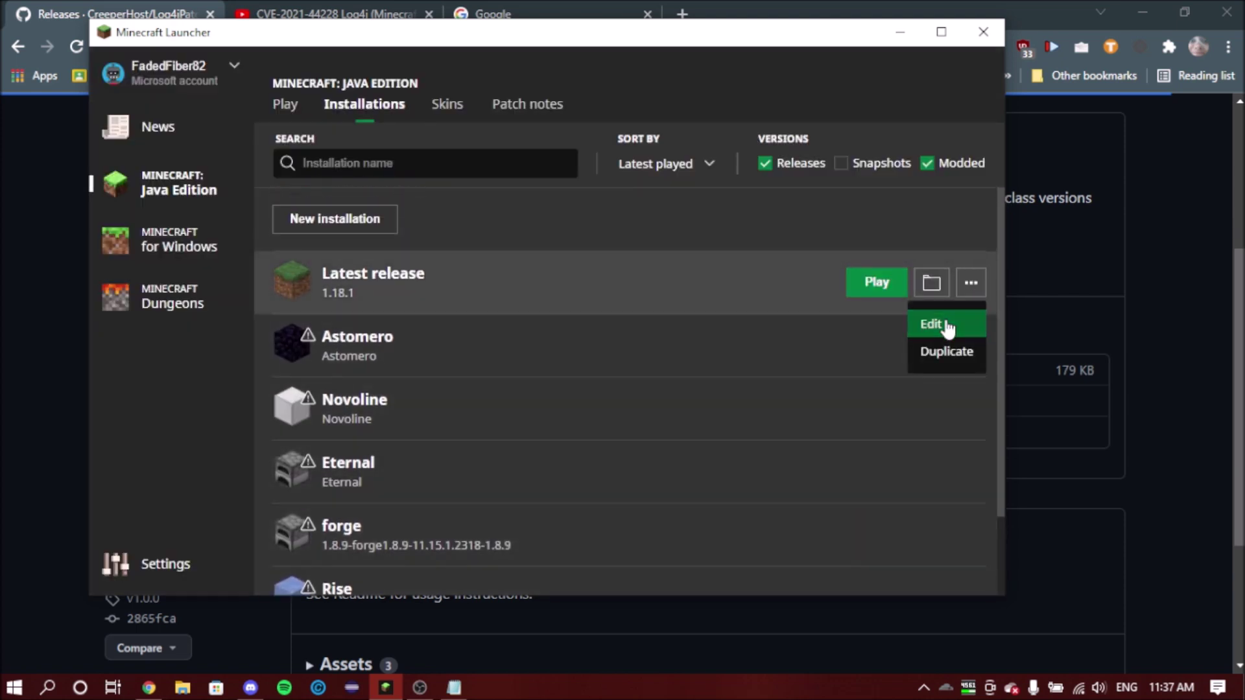
{"action": "left_click", "coordinate": [944, 326]}
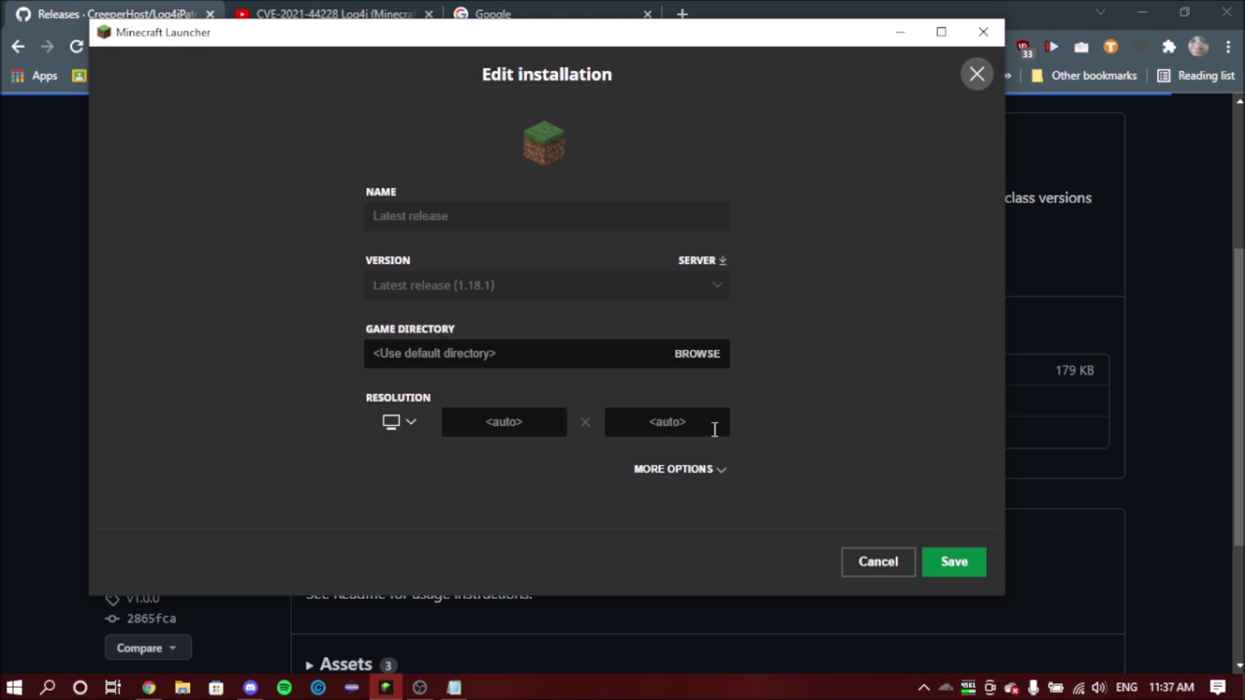
{"action": "left_click", "coordinate": [702, 476]}
{"action": "scroll", "coordinate": [685, 467], "scroll_direction": "down", "scroll_amount": 2}
{"action": "left_click_drag", "start_coordinate": [677, 496], "coordinate": [792, 501]}
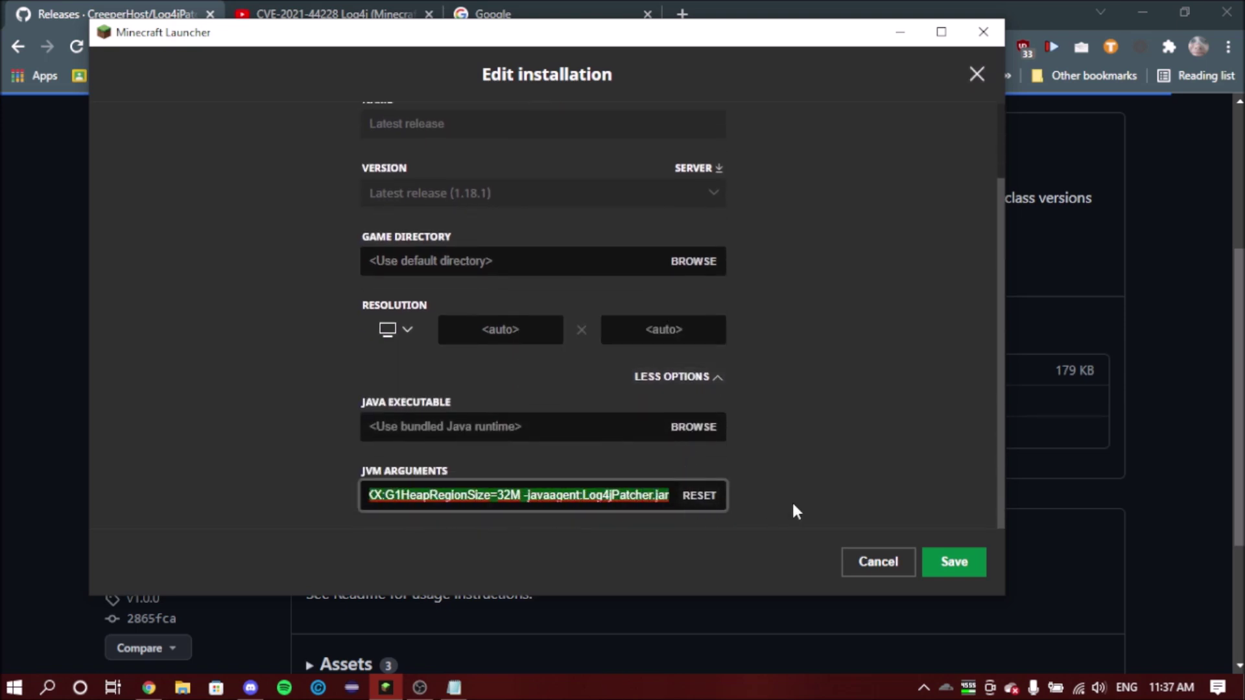
{"action": "left_click", "coordinate": [845, 460]}
{"action": "left_click", "coordinate": [861, 550]}
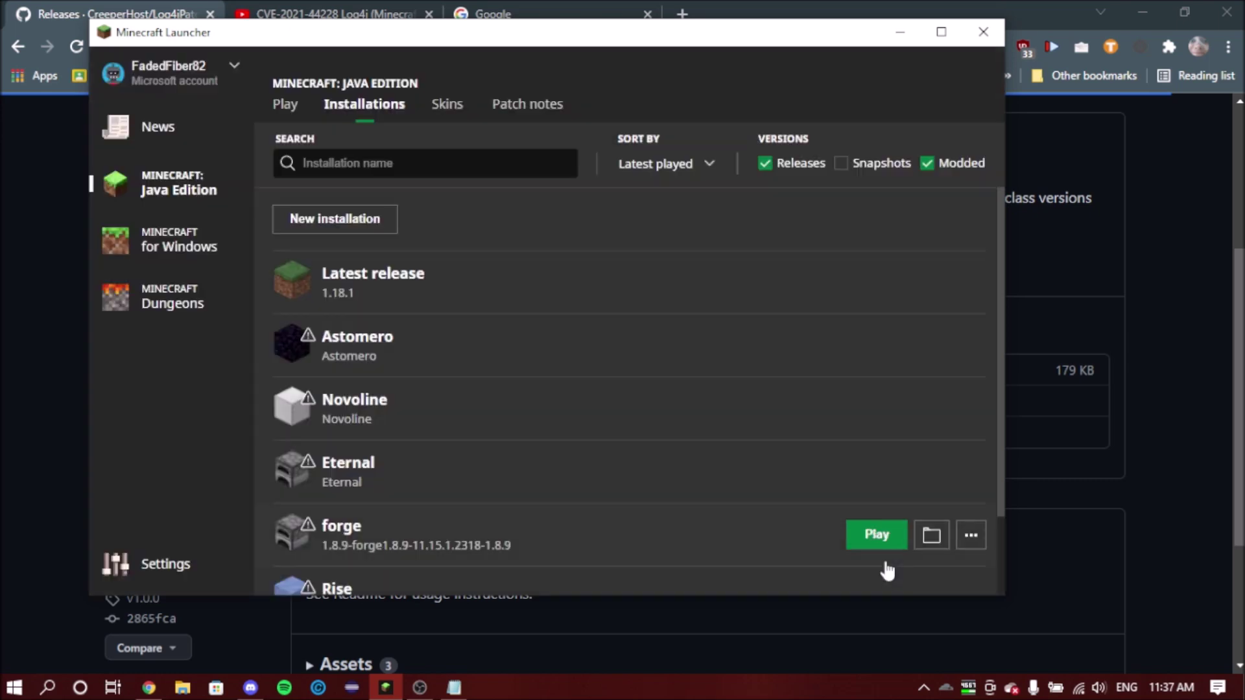
View the news item about the Java Edition security vulnerability on the launcher's Play page.
{"action": "left_click", "coordinate": [284, 105]}
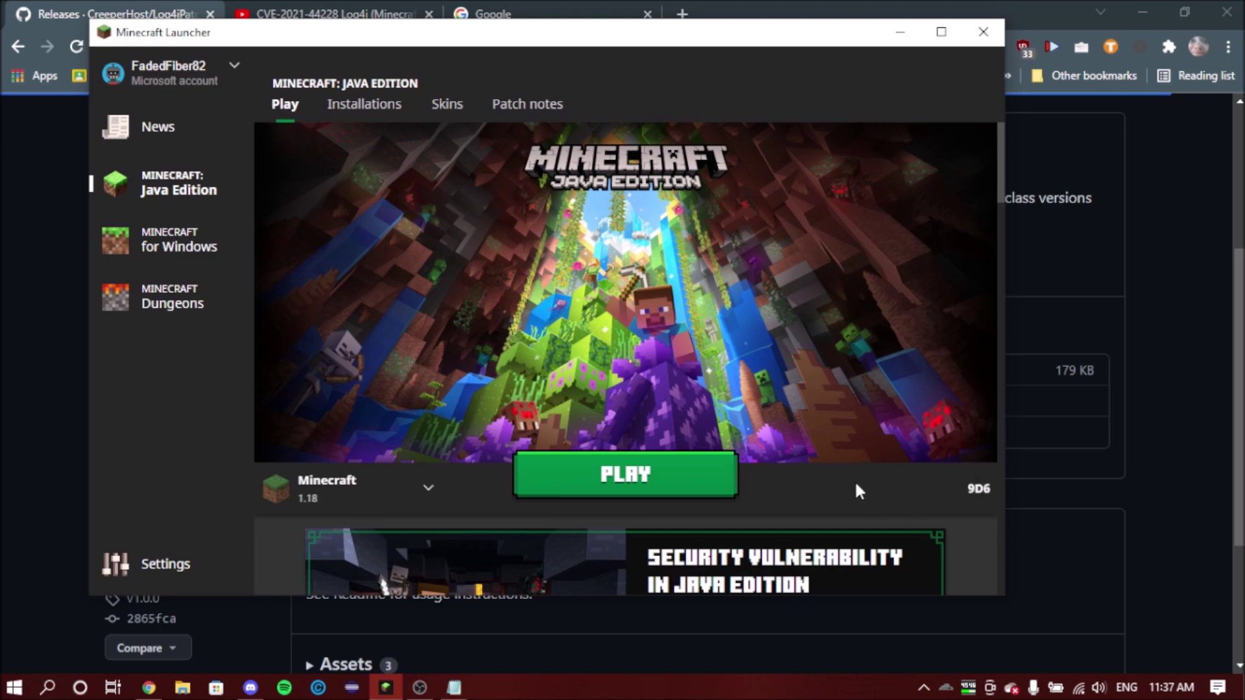
{"action": "scroll", "coordinate": [736, 511], "scroll_direction": "down", "scroll_amount": 3}
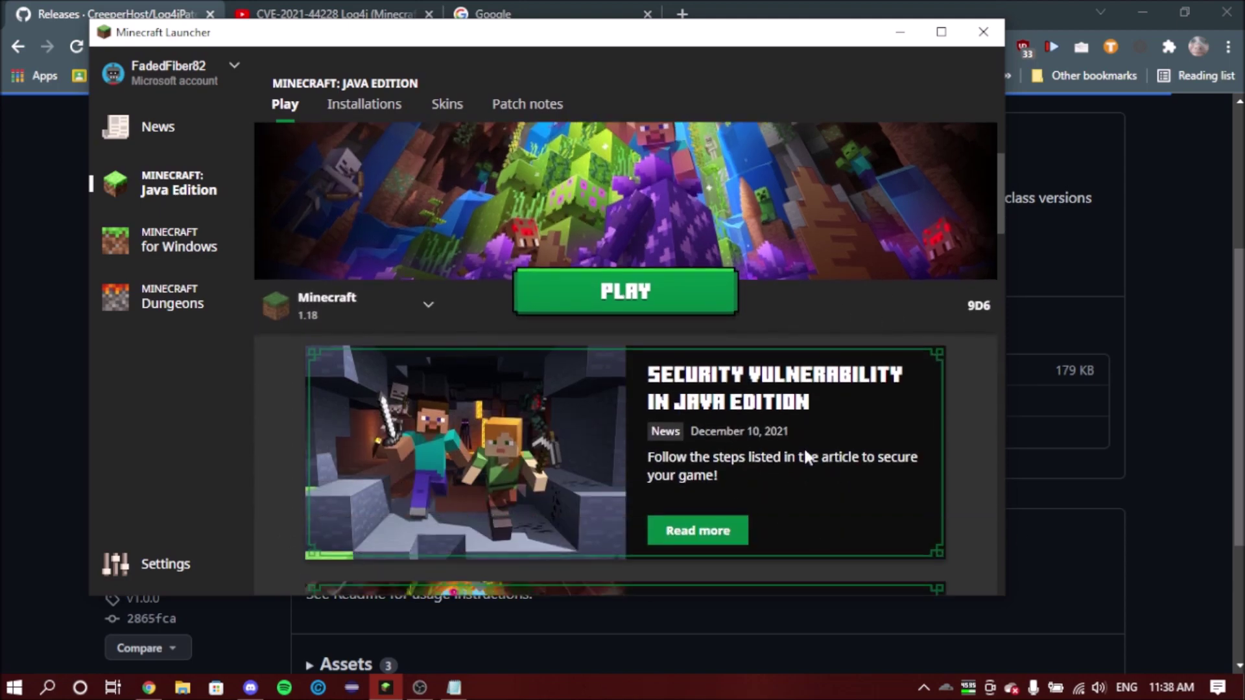
Launch the Minecraft 1.18 installation, include debug-level messages in the game output log, and return to the launcher's download progress.
{"action": "scroll", "coordinate": [806, 456], "scroll_direction": "up", "scroll_amount": 3}
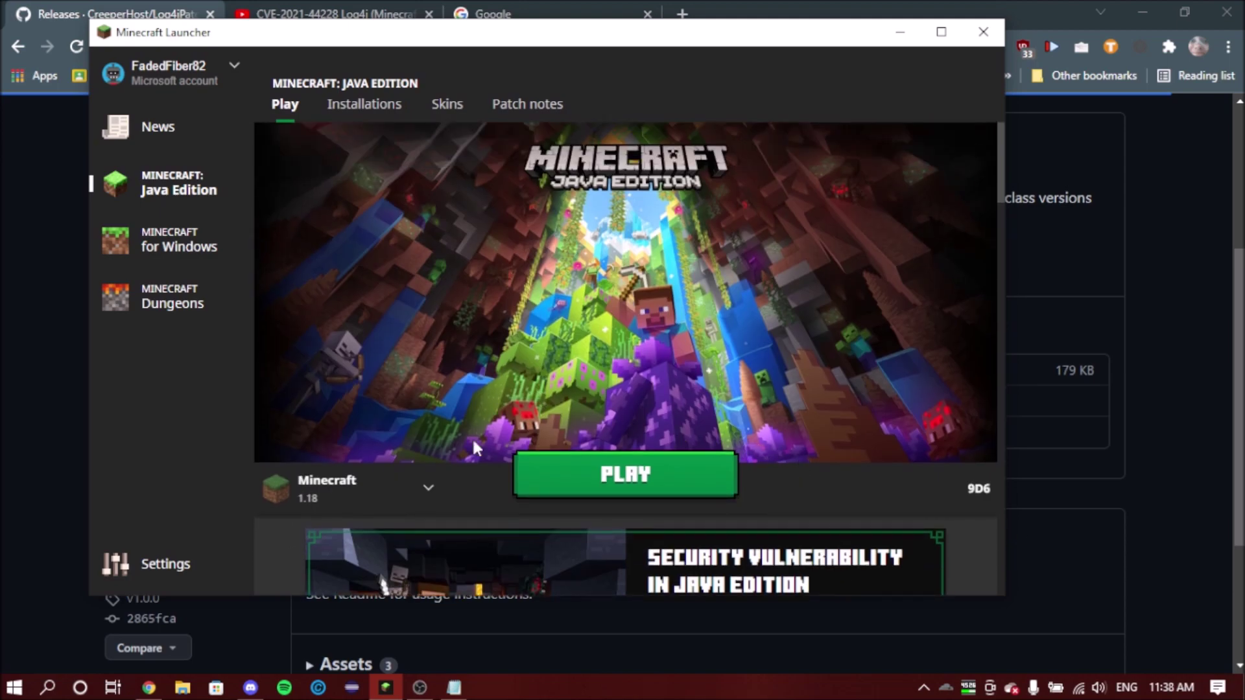
{"action": "left_click", "coordinate": [605, 481]}
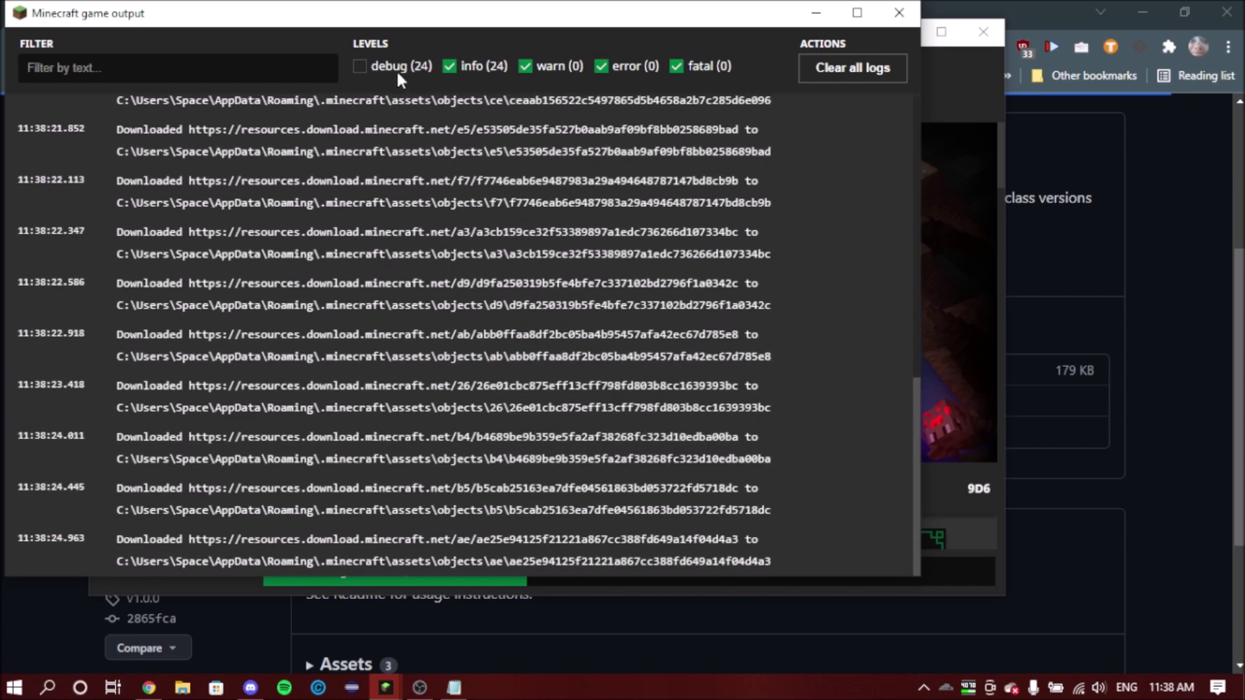
{"action": "left_click", "coordinate": [392, 69]}
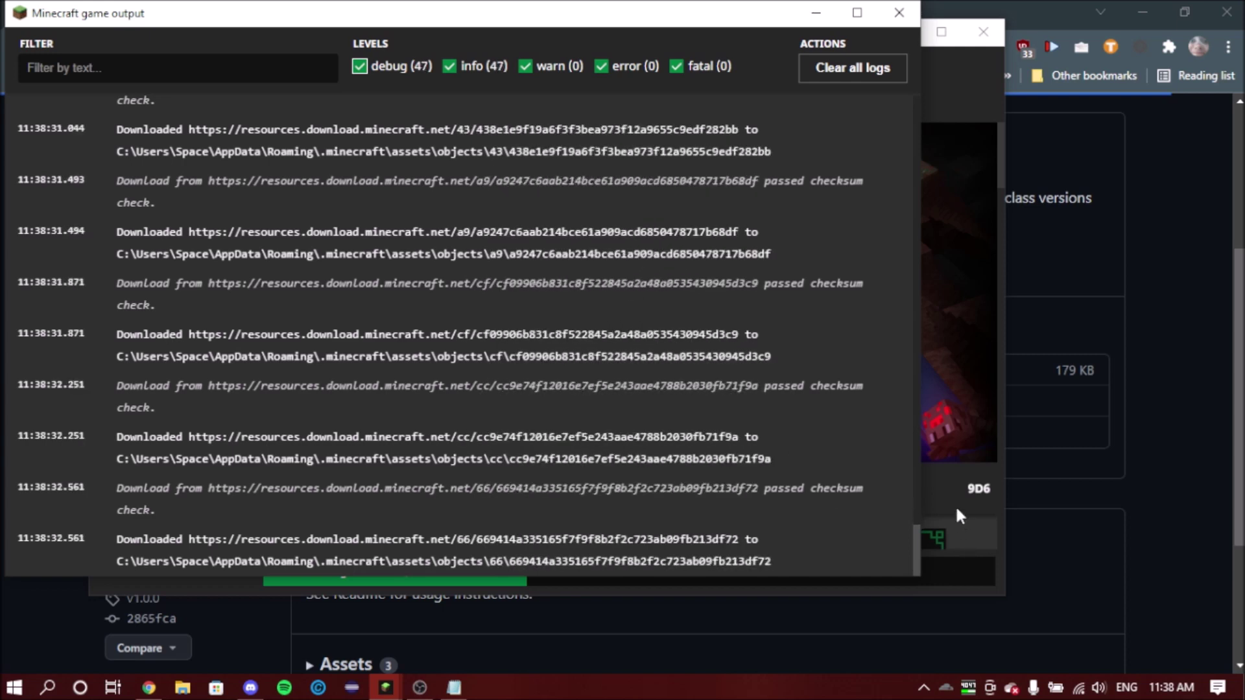
{"action": "left_click", "coordinate": [941, 491]}
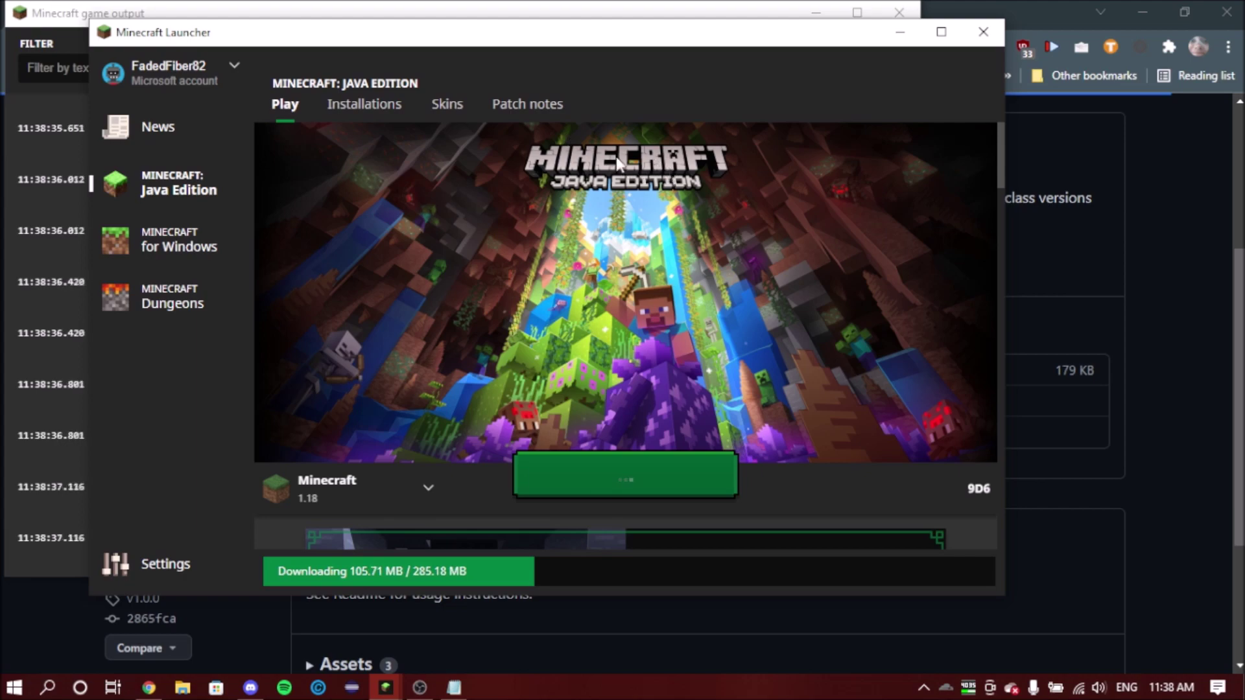
{"action": "left_click_drag", "start_coordinate": [479, 15], "coordinate": [560, 29]}
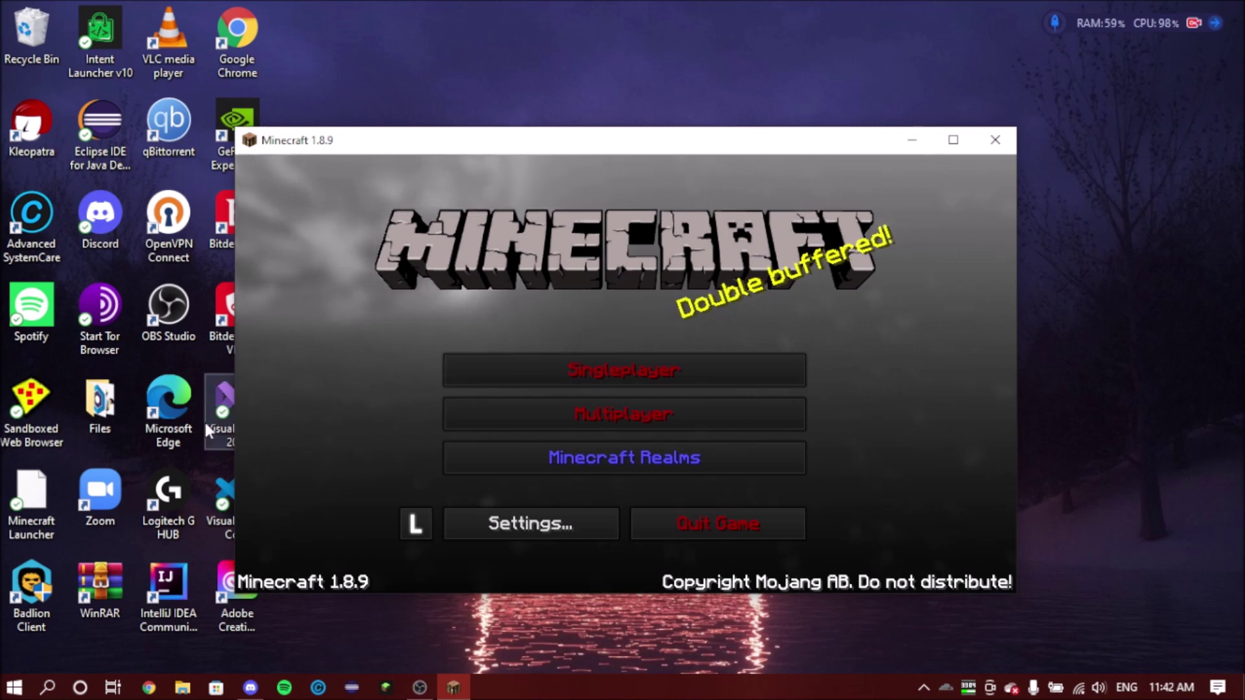
Create a new singleplayer world named New World in Creative game mode.
{"action": "left_click", "coordinate": [595, 364]}
{"action": "left_click", "coordinate": [713, 510]}
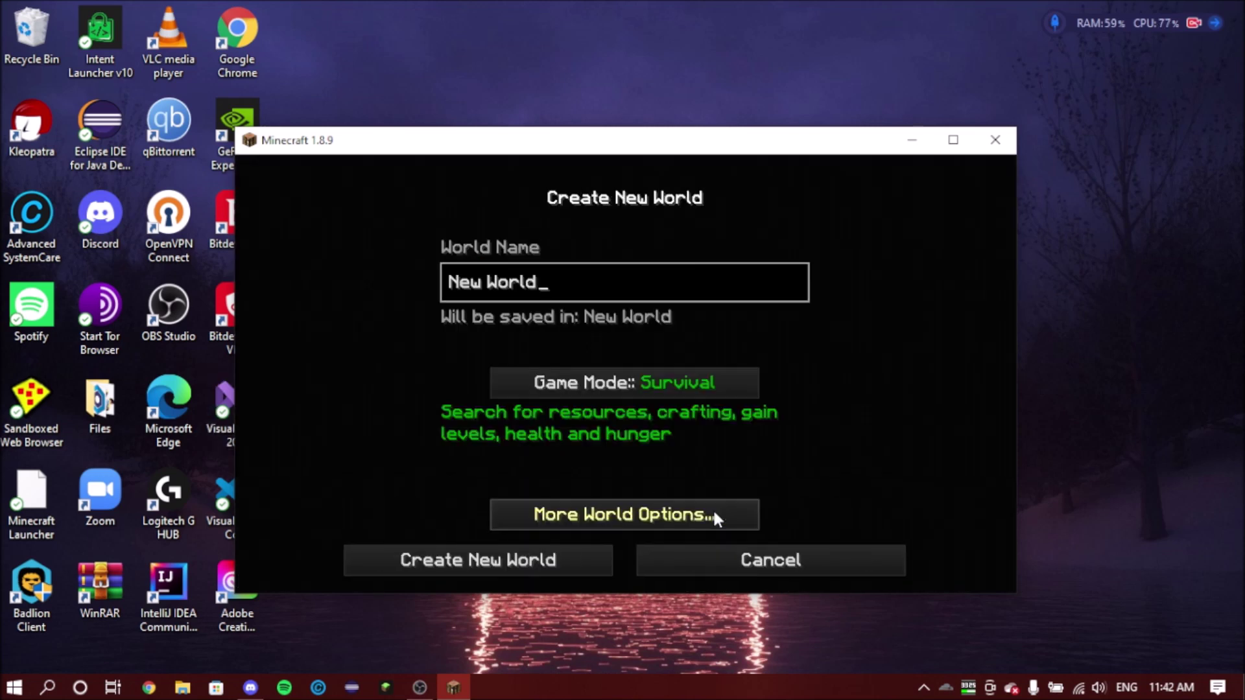
{"action": "left_click", "coordinate": [659, 388]}
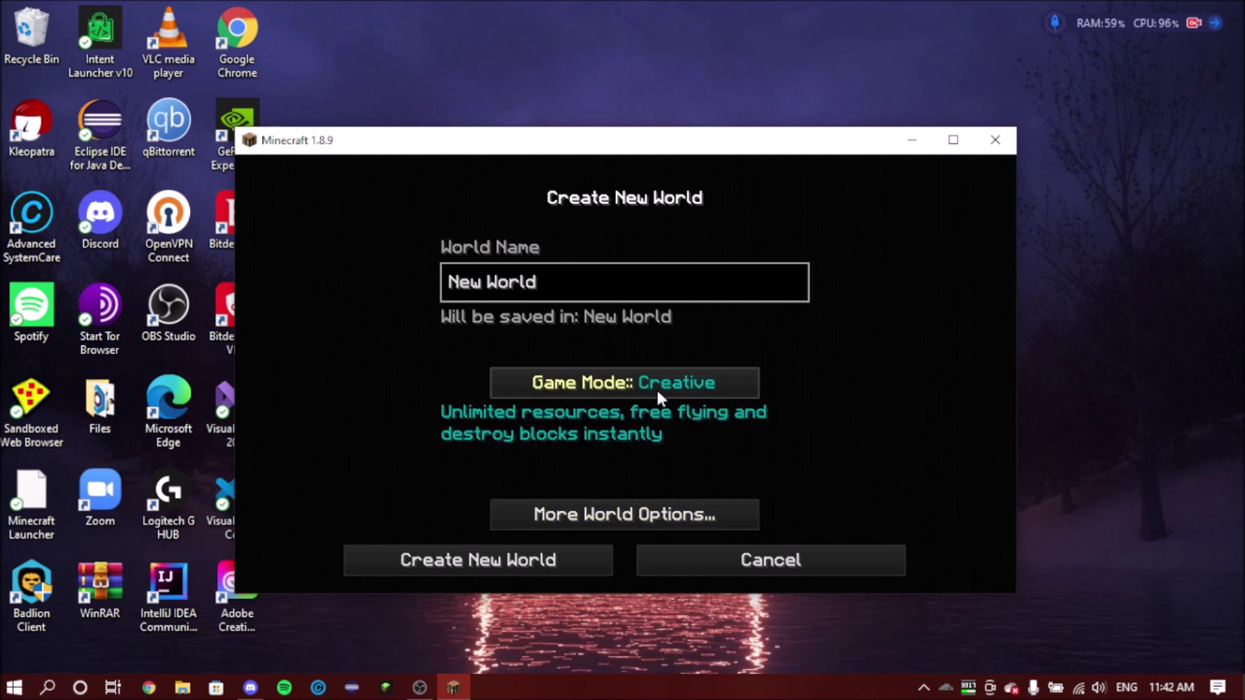
{"action": "left_click", "coordinate": [465, 568]}
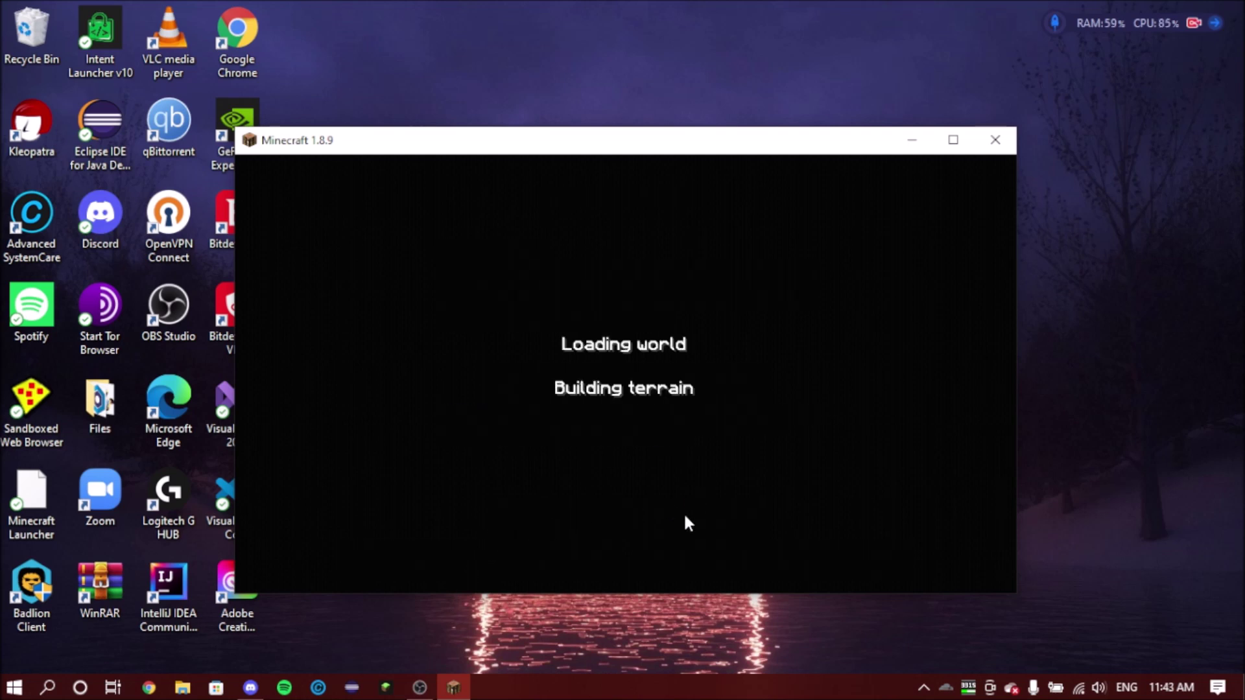